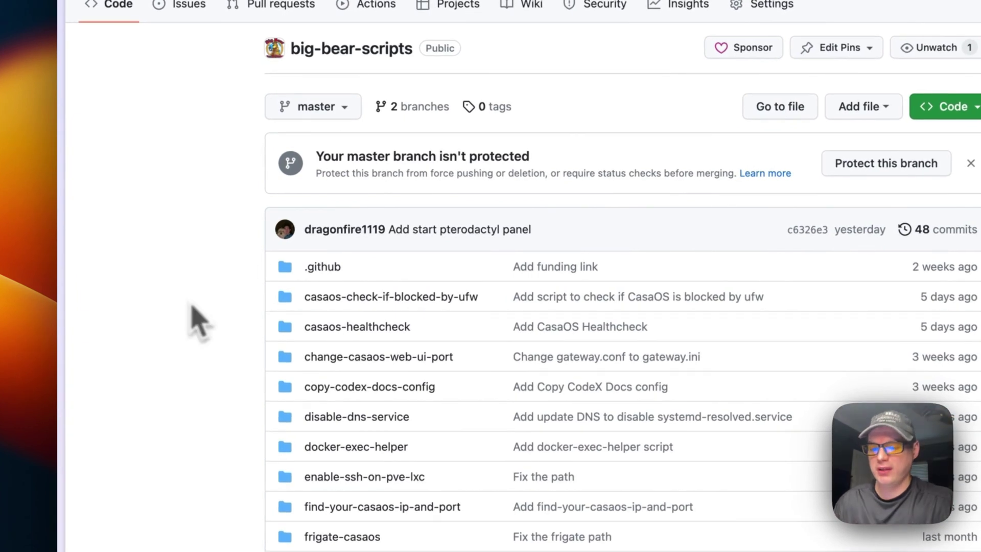
Step: Open the run.sh script inside the casaos-healthcheck folder of big-bear-scripts
scroll(182, 317, "down", 2)
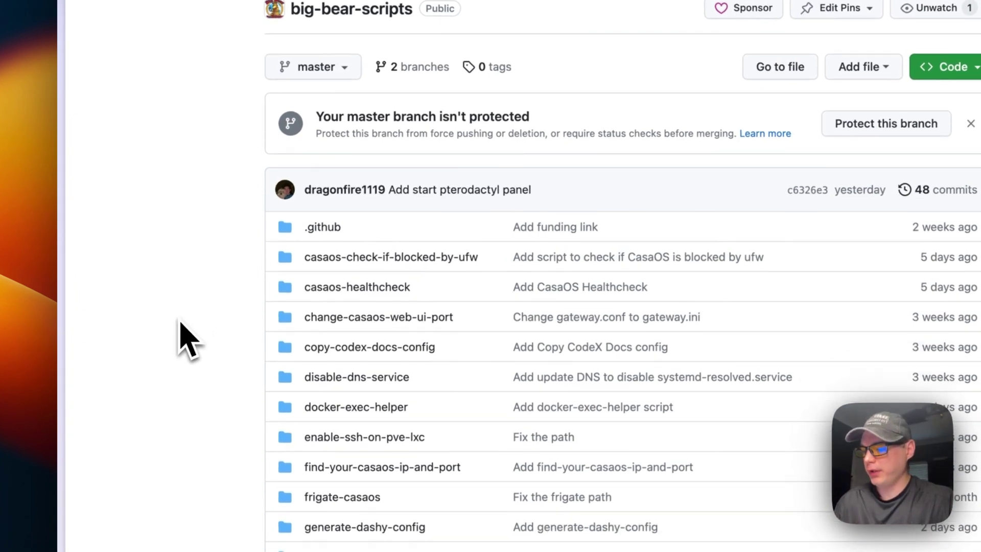
scroll(184, 335, "down", 1)
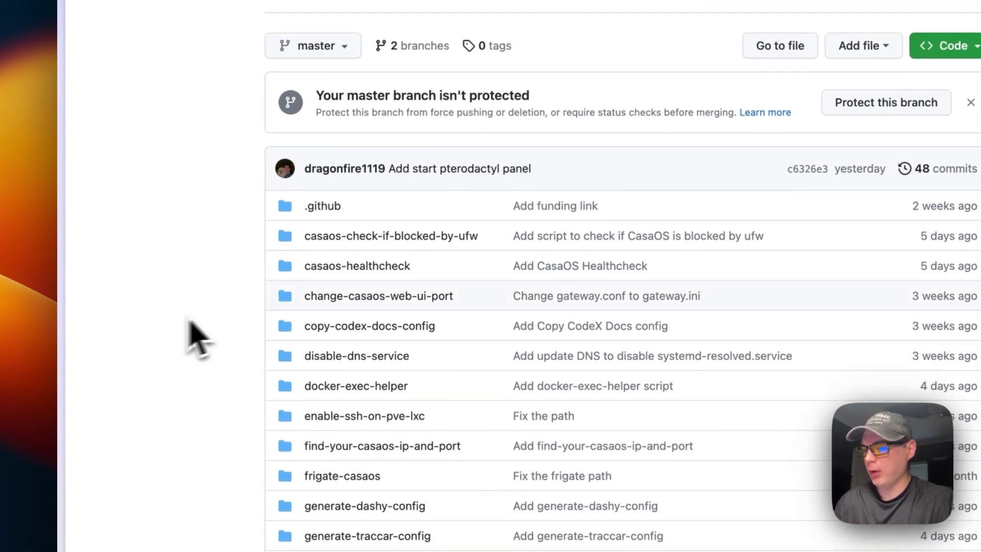
left_click(332, 271)
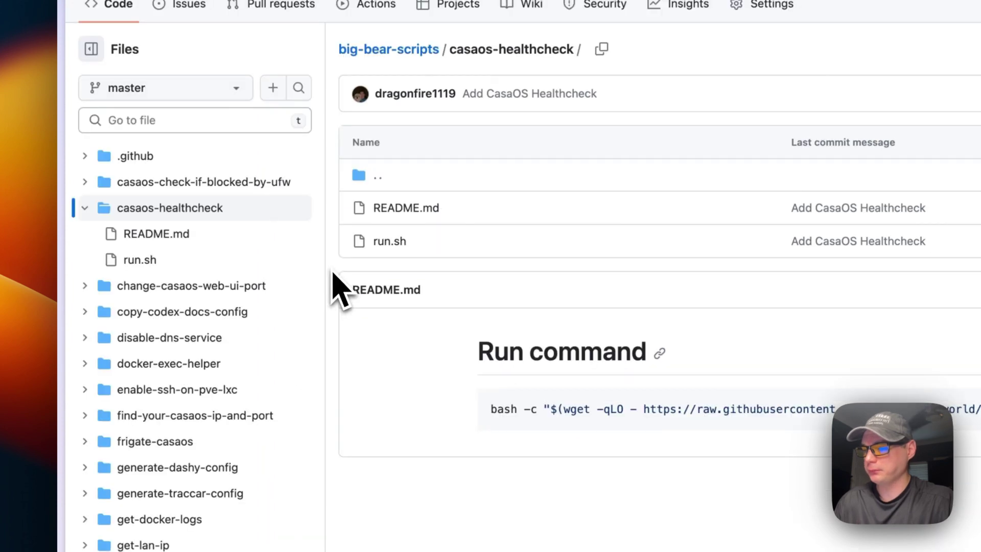
left_click(389, 244)
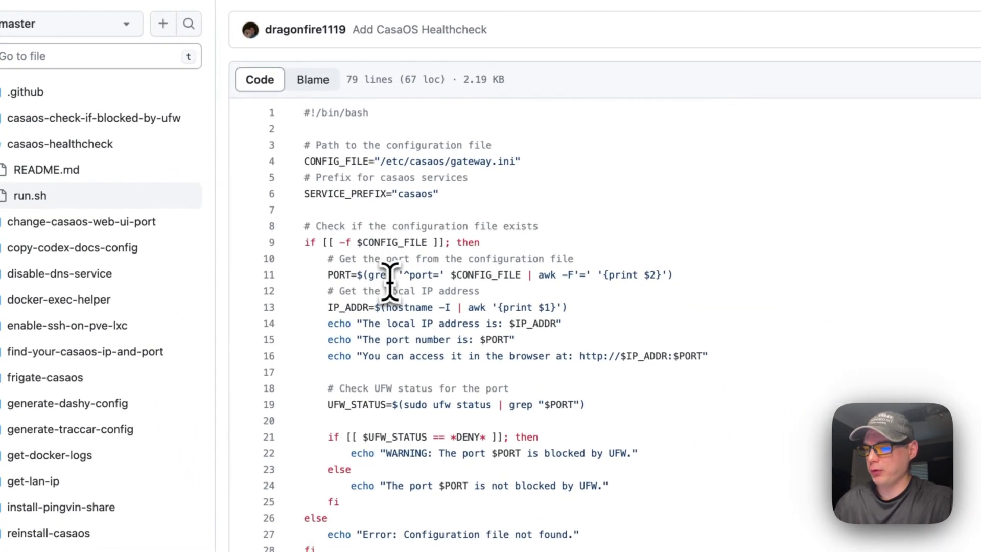
left_click_drag(304, 160, 599, 162)
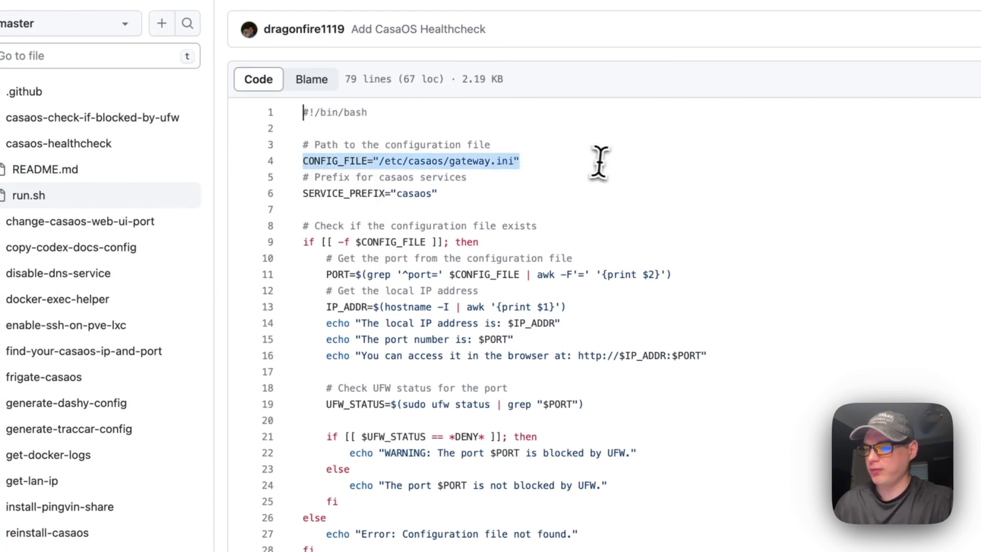
double_click(391, 161)
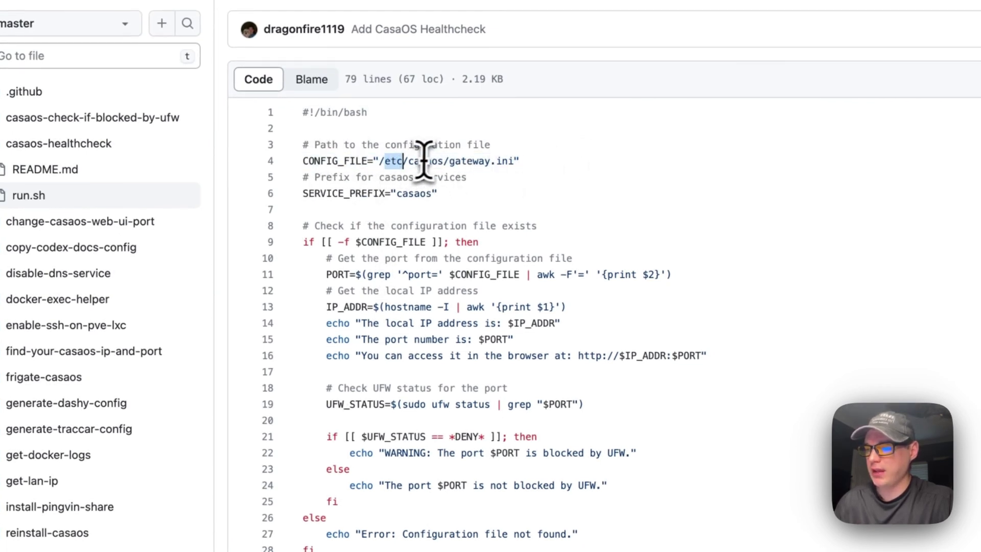
double_click(463, 161)
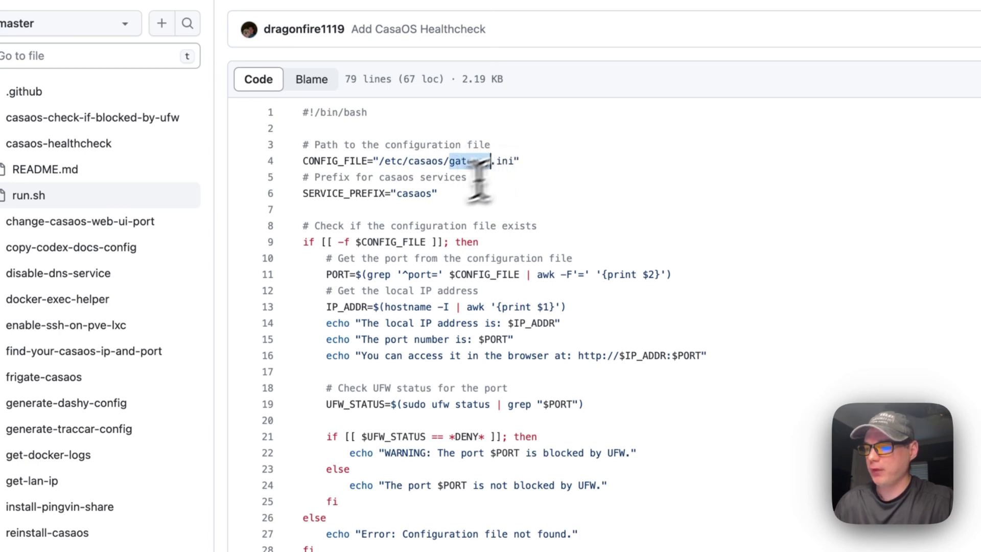
left_click_drag(304, 193, 439, 194)
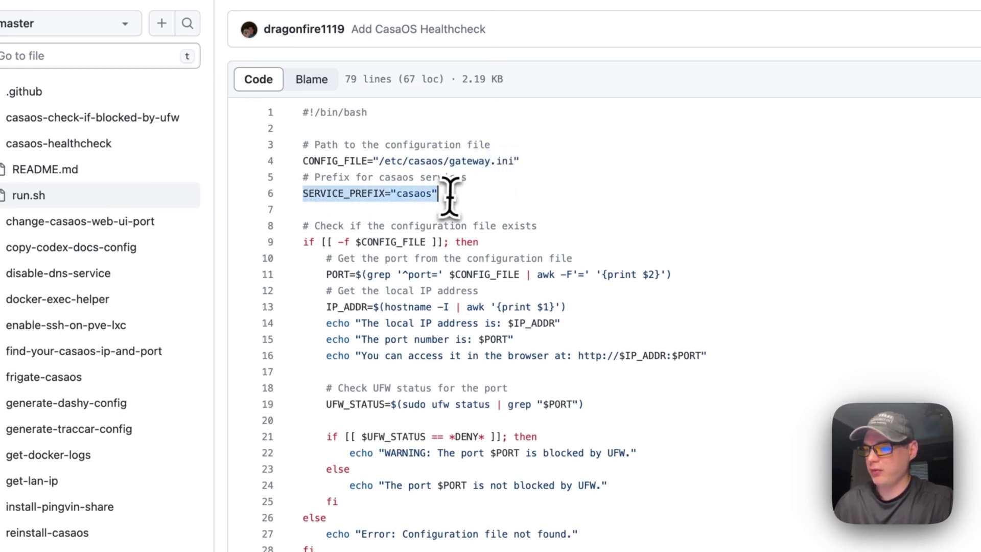
double_click(337, 193)
key("Right")
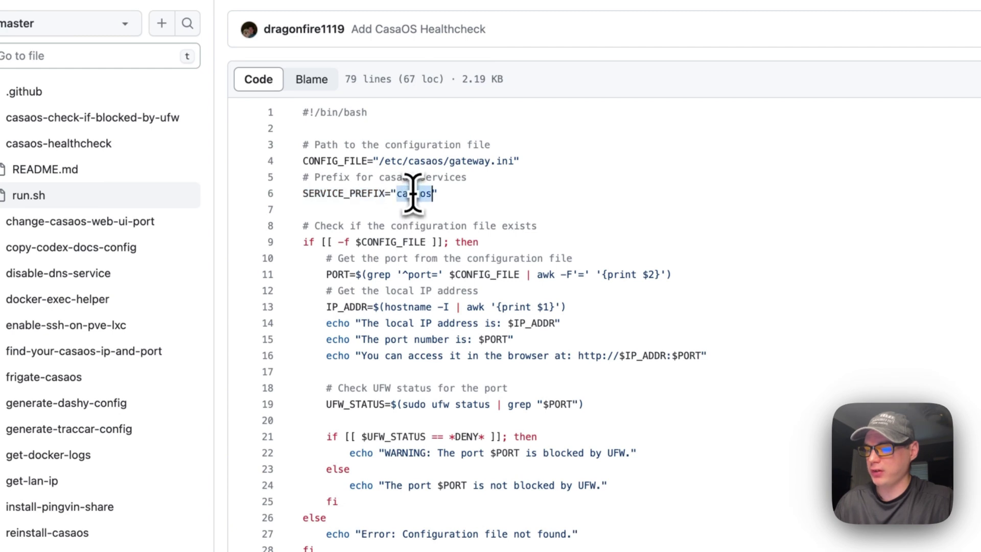
scroll(413, 193, "down", 3)
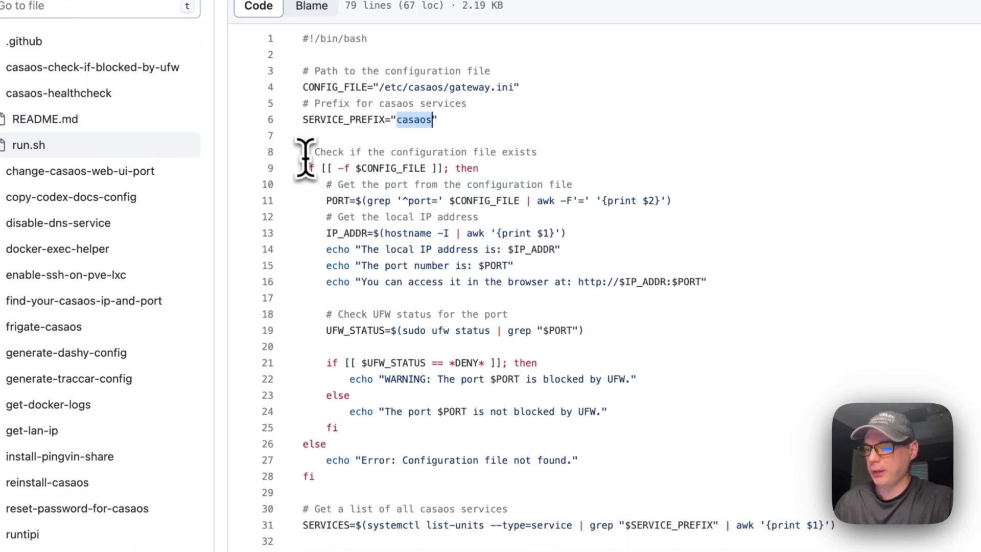
triple_click(308, 154)
left_click_drag(330, 166, 333, 434)
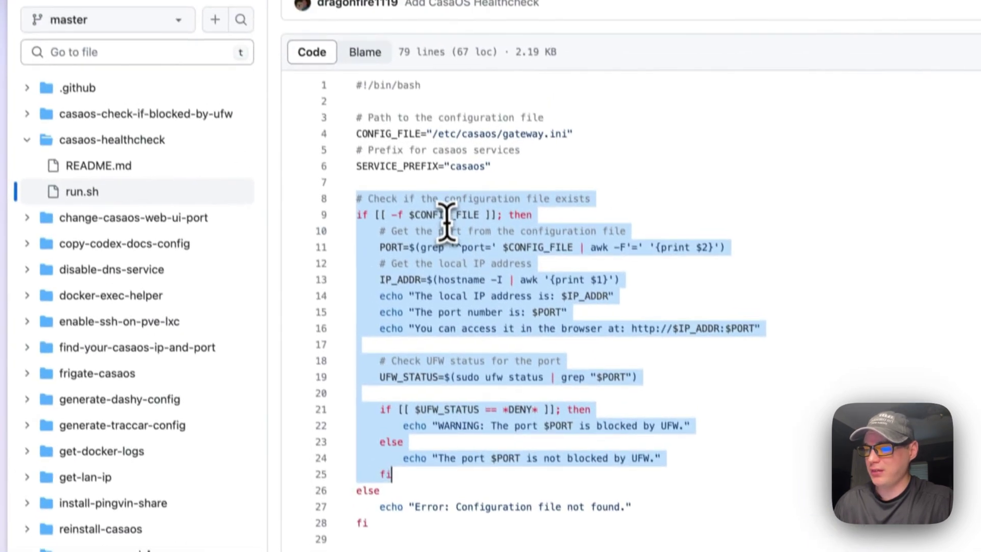
left_click(385, 225)
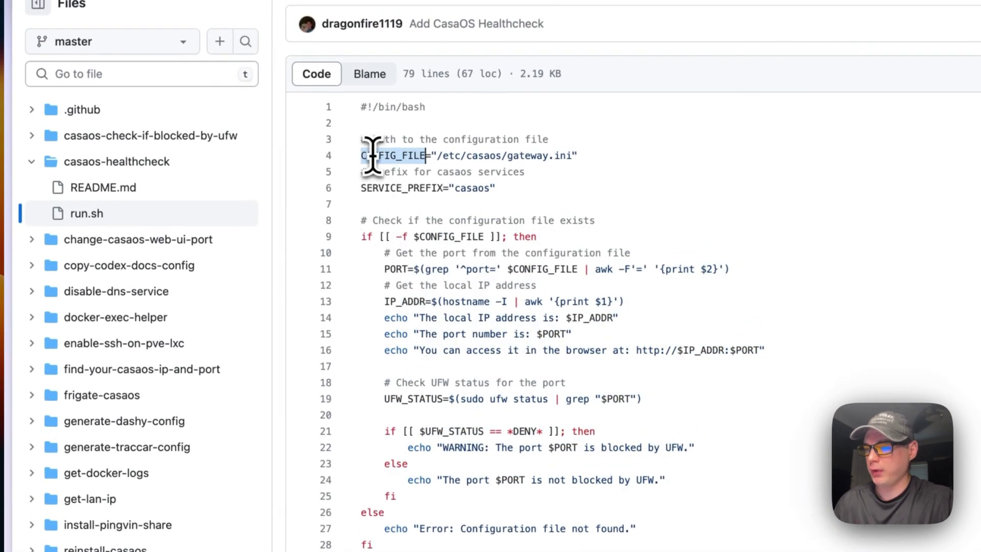
left_click_drag(384, 252, 414, 493)
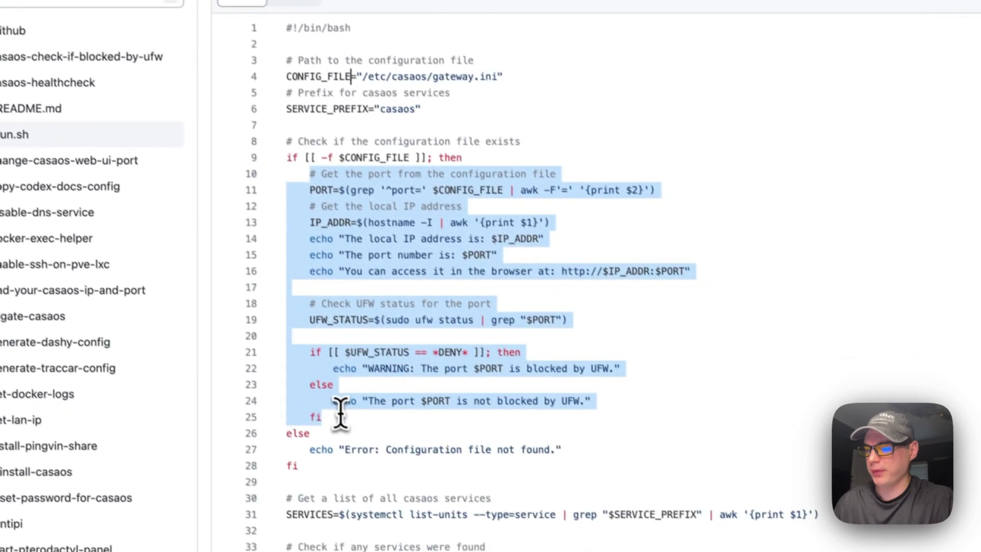
left_click(402, 259)
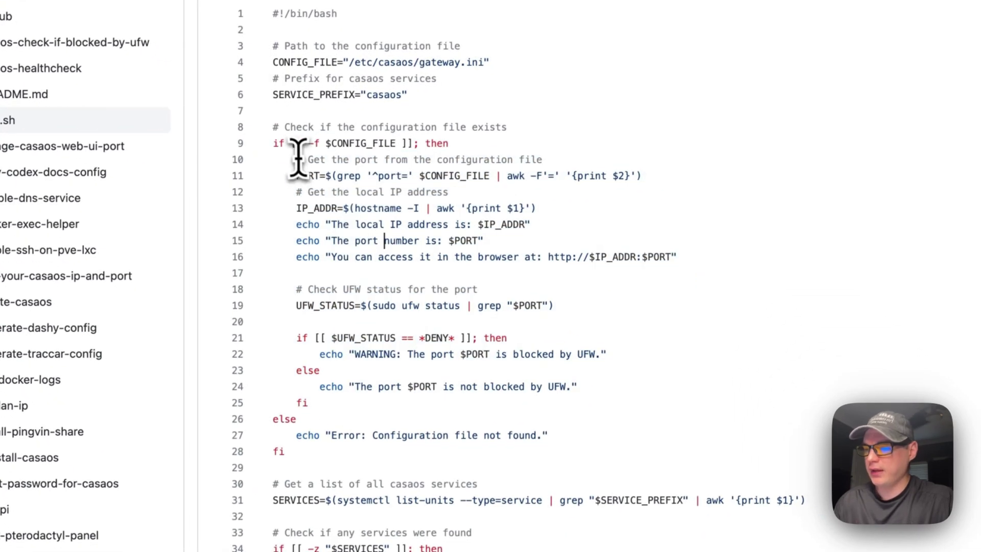
left_click_drag(295, 160, 761, 174)
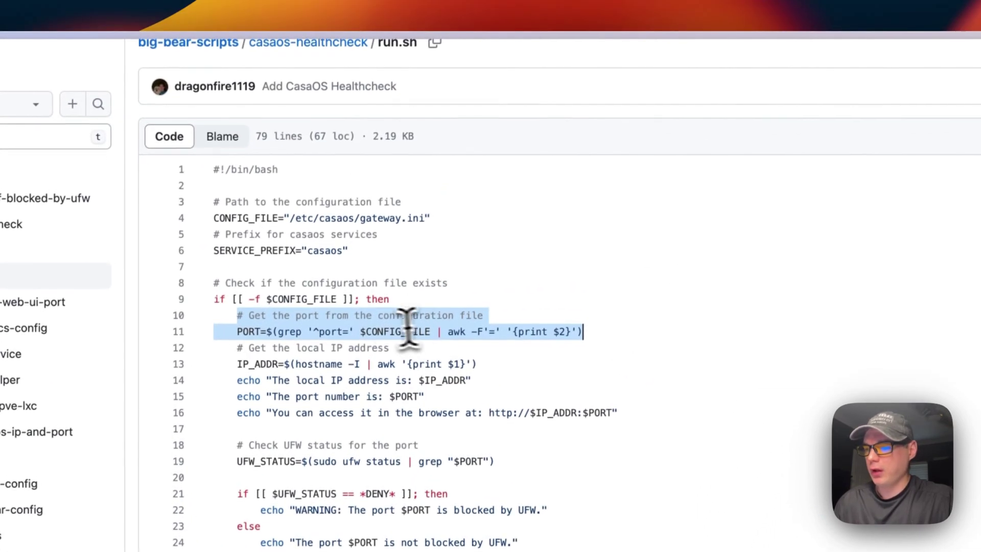
left_click_drag(220, 218, 422, 219)
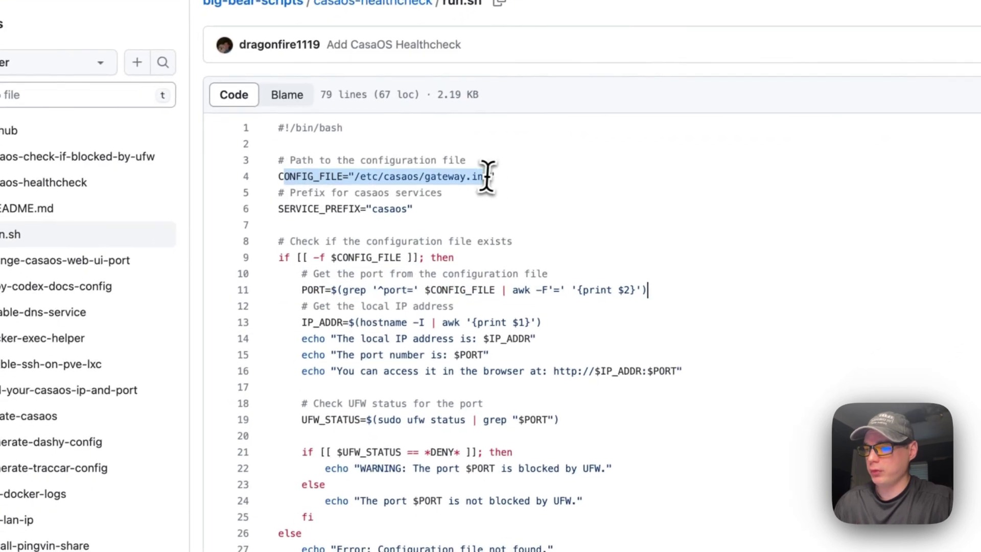
left_click_drag(488, 177, 490, 176)
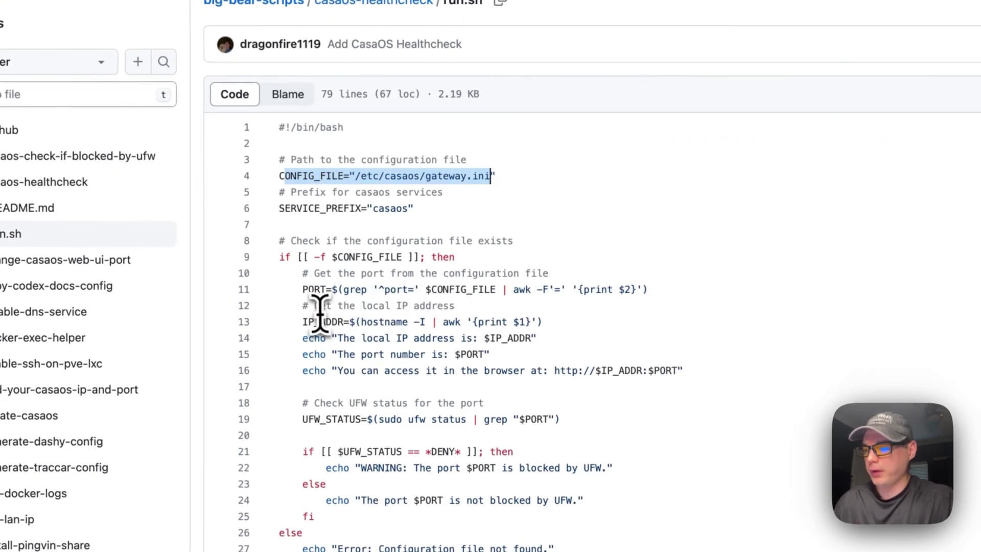
double_click(306, 322)
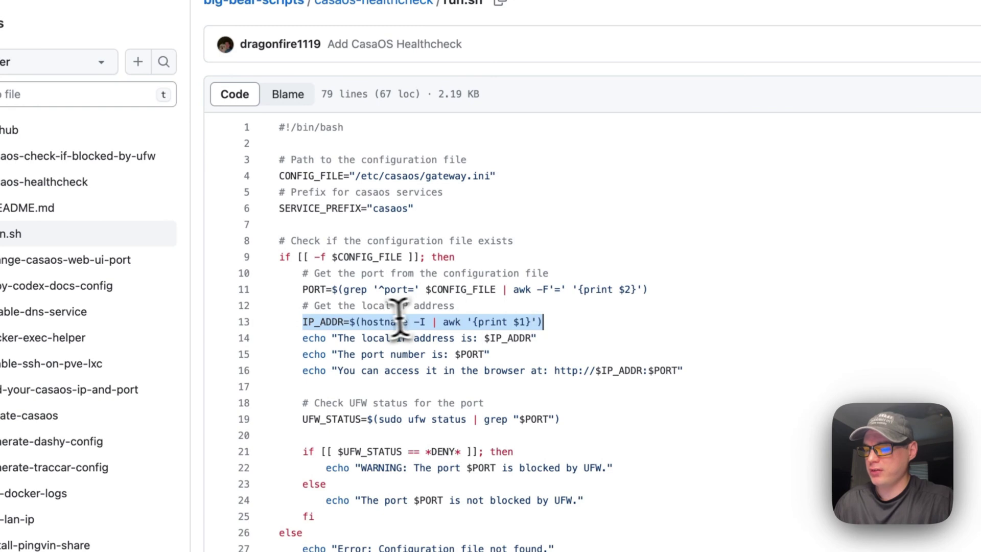
double_click(368, 322)
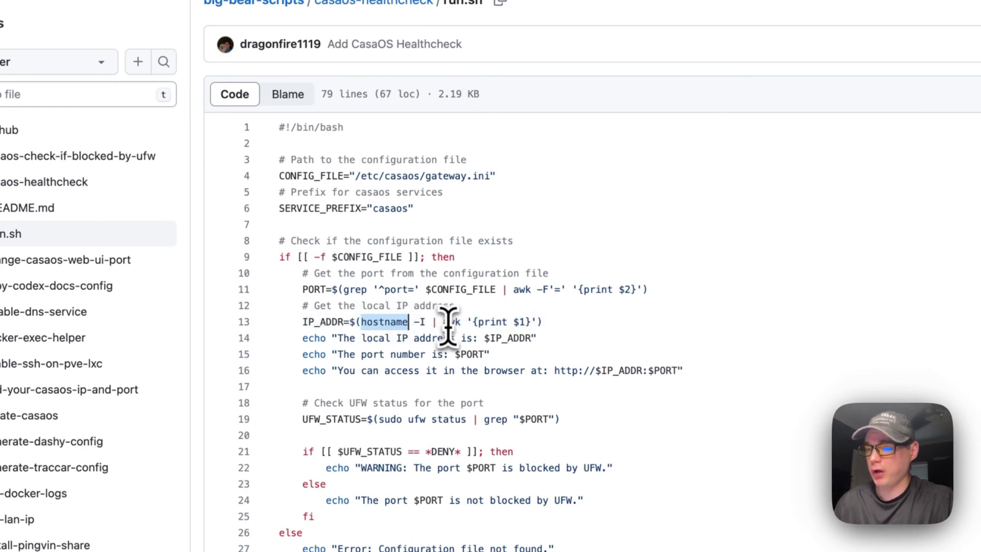
left_click_drag(312, 338, 501, 352)
left_click(507, 342)
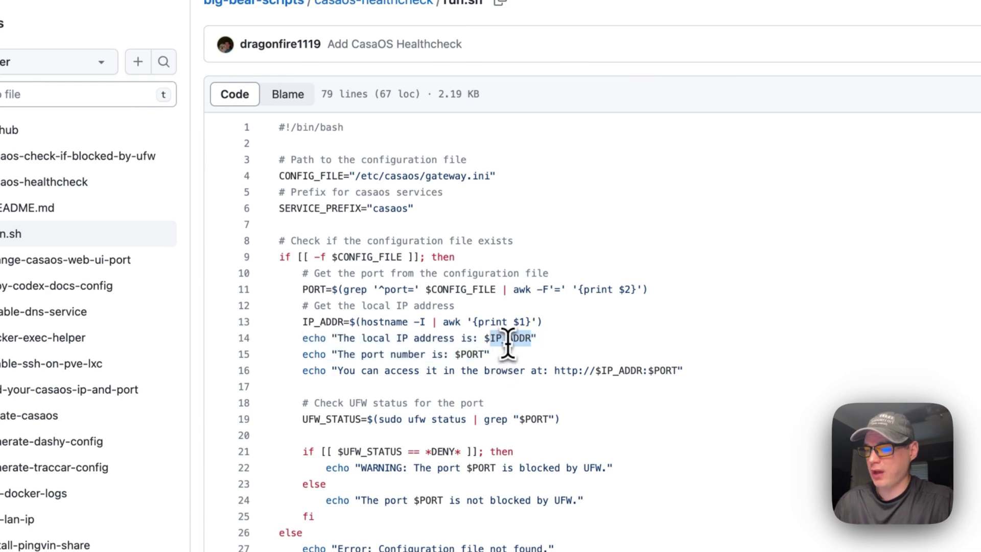
key("Right")
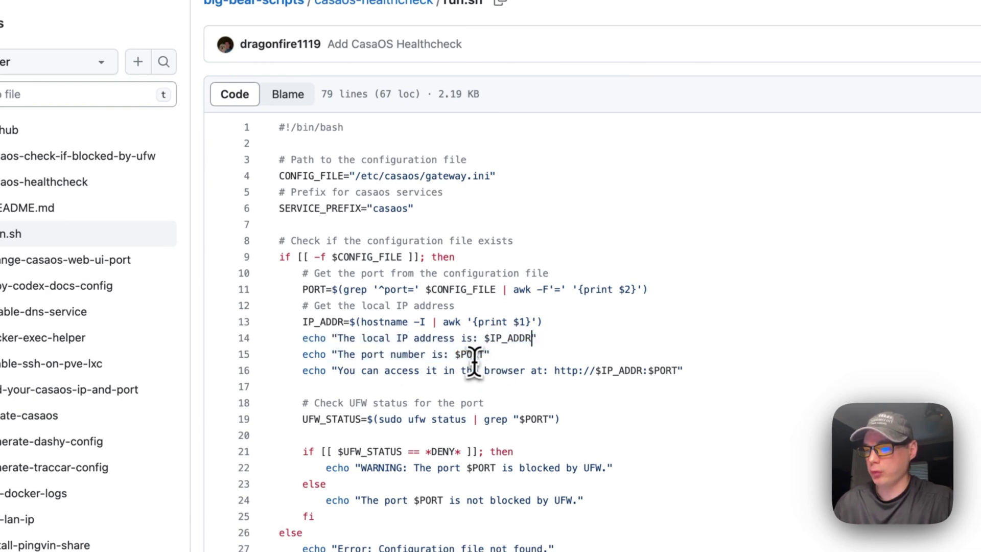
left_click(711, 373)
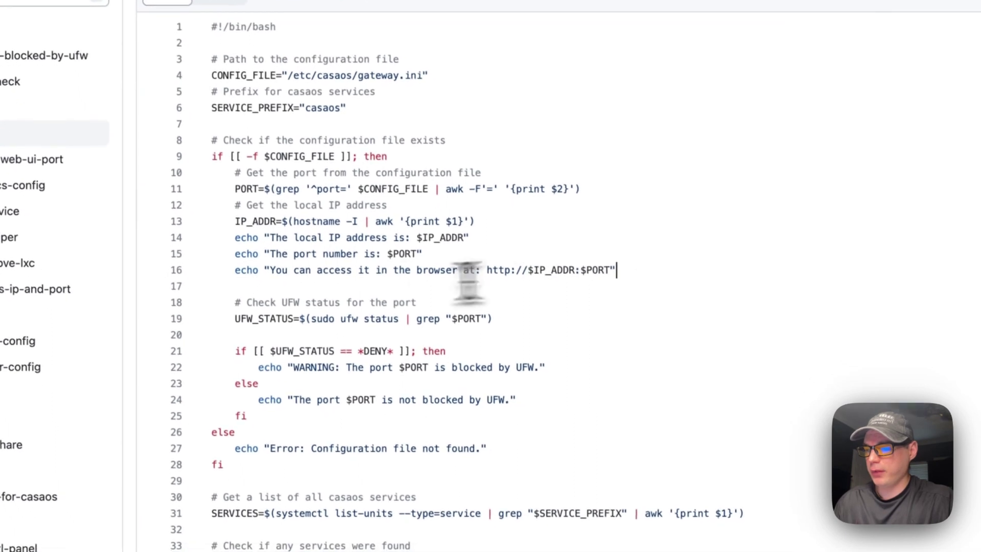
left_click_drag(241, 269, 633, 271)
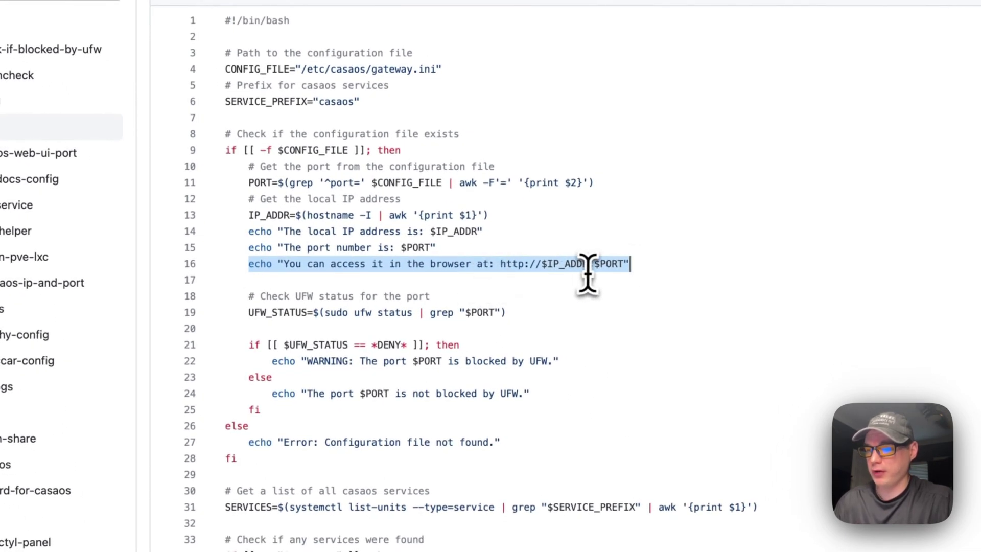
scroll(434, 277, "down", 1)
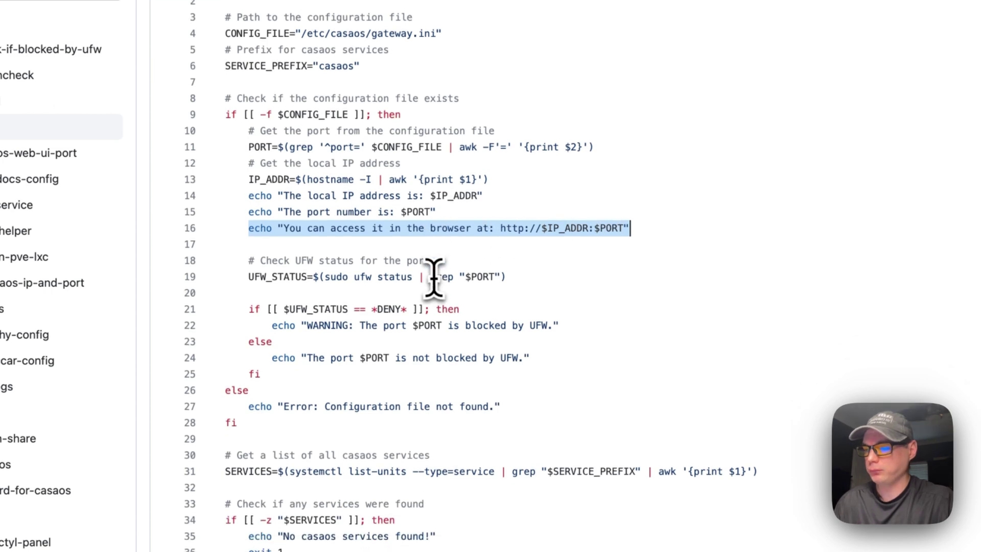
left_click_drag(249, 261, 529, 276)
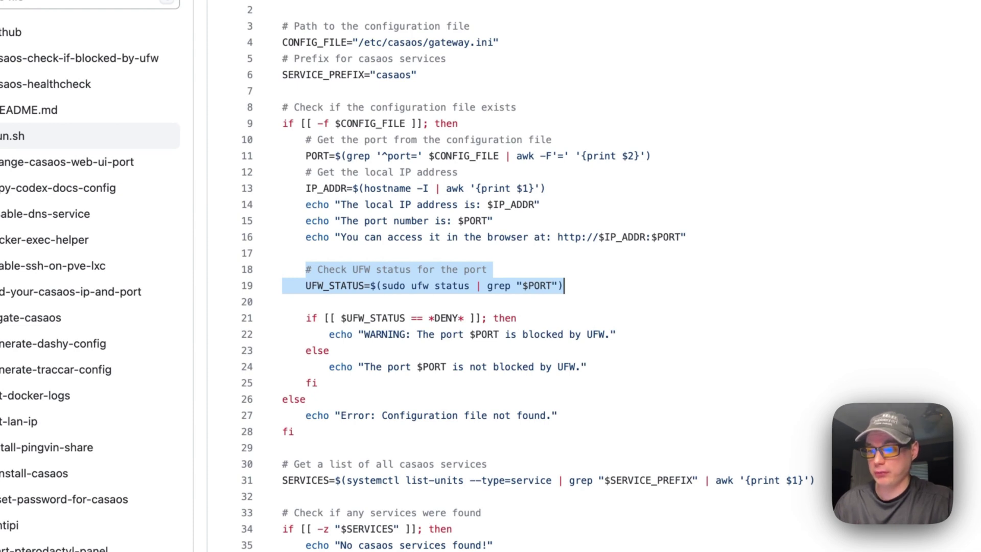
left_click_drag(373, 237, 412, 238)
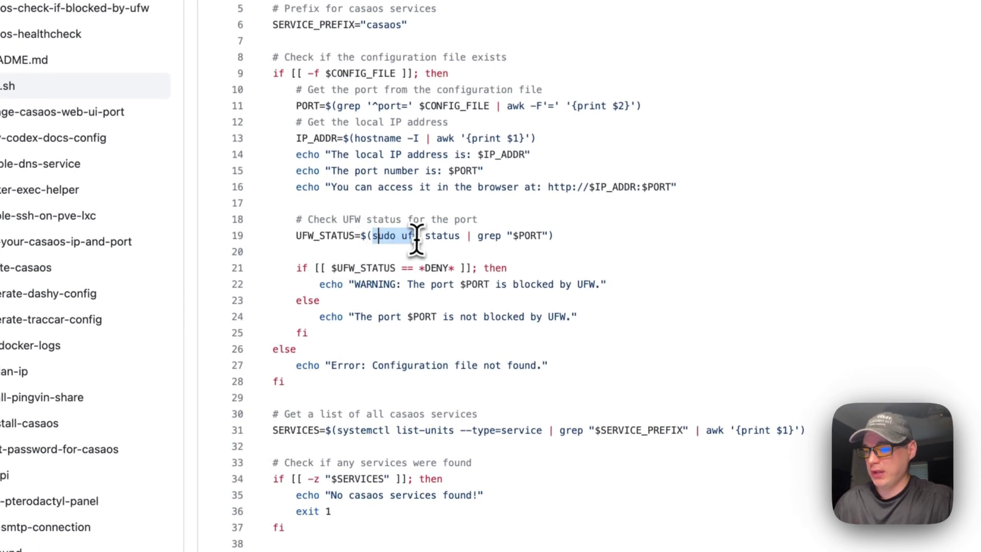
left_click_drag(478, 236, 549, 236)
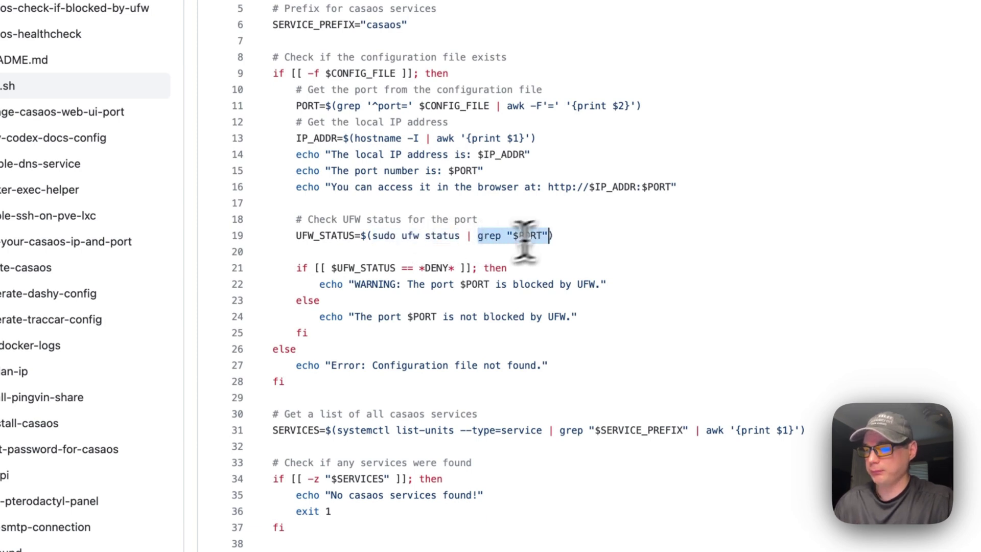
left_click_drag(296, 268, 609, 284)
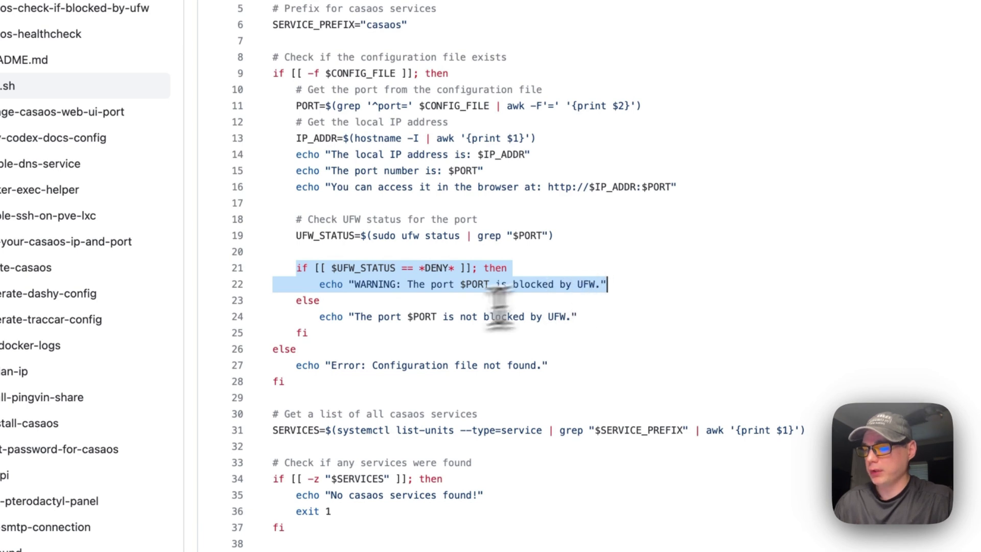
key("Right")
left_click(572, 377)
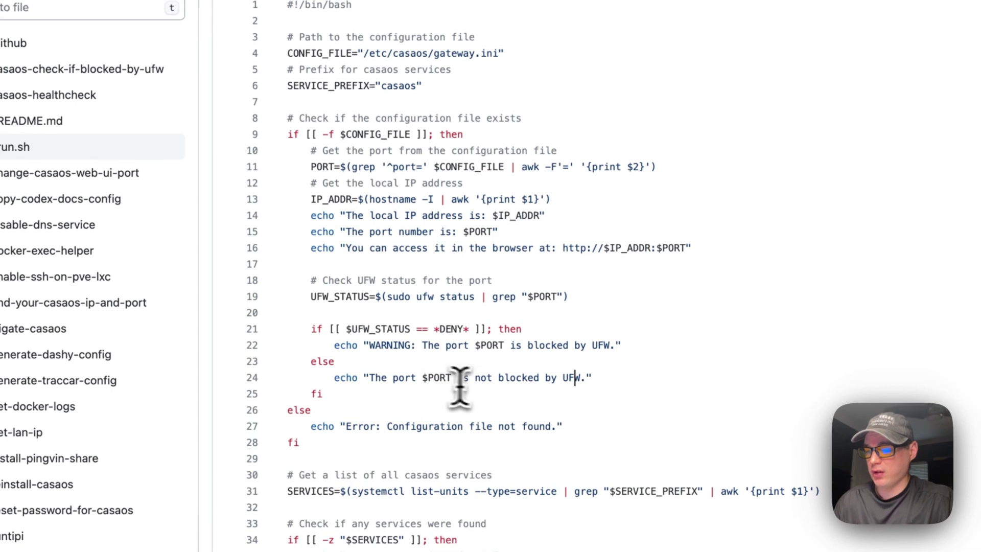
scroll(584, 386, "down", 3)
scroll(322, 317, "up", 1)
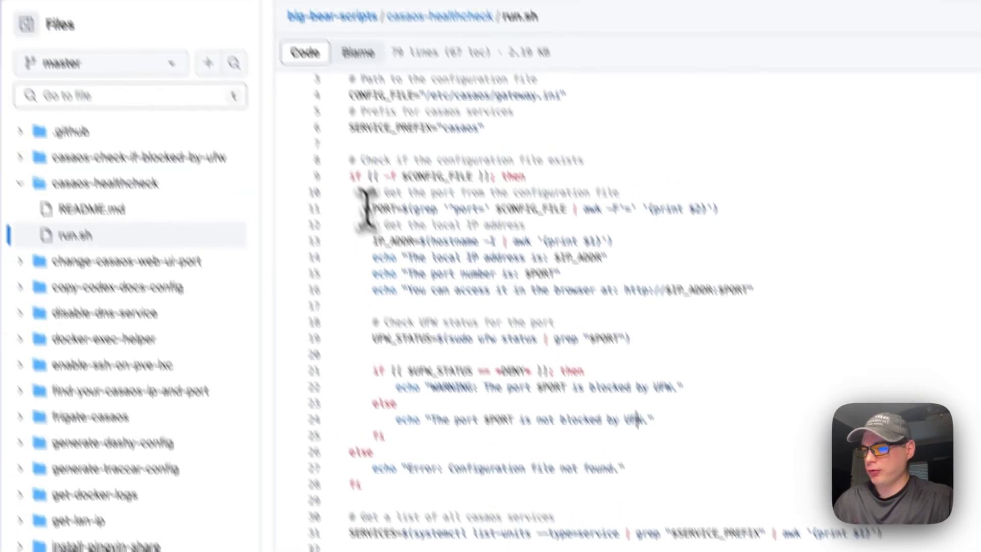
left_click_drag(350, 176, 603, 219)
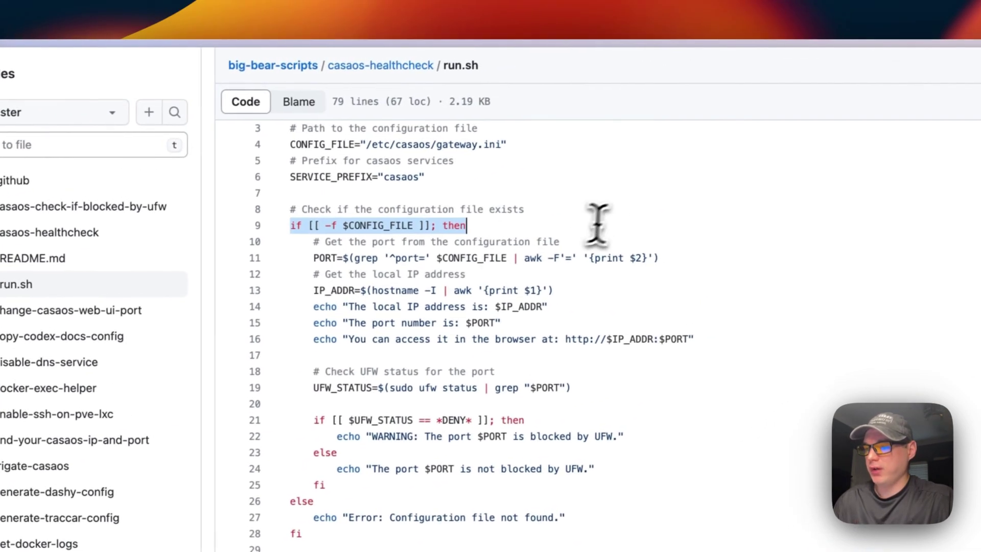
scroll(347, 190, "up", 1)
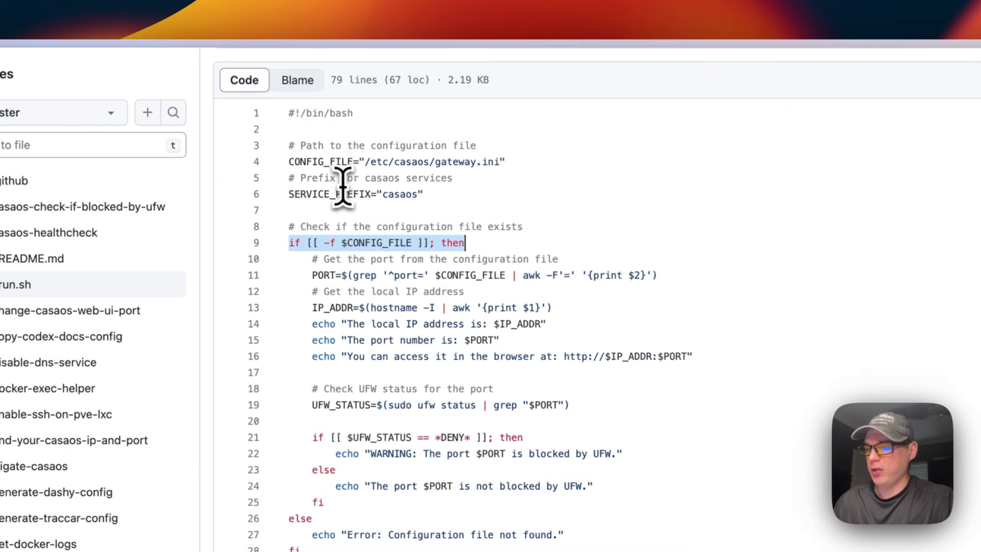
left_click_drag(289, 161, 527, 161)
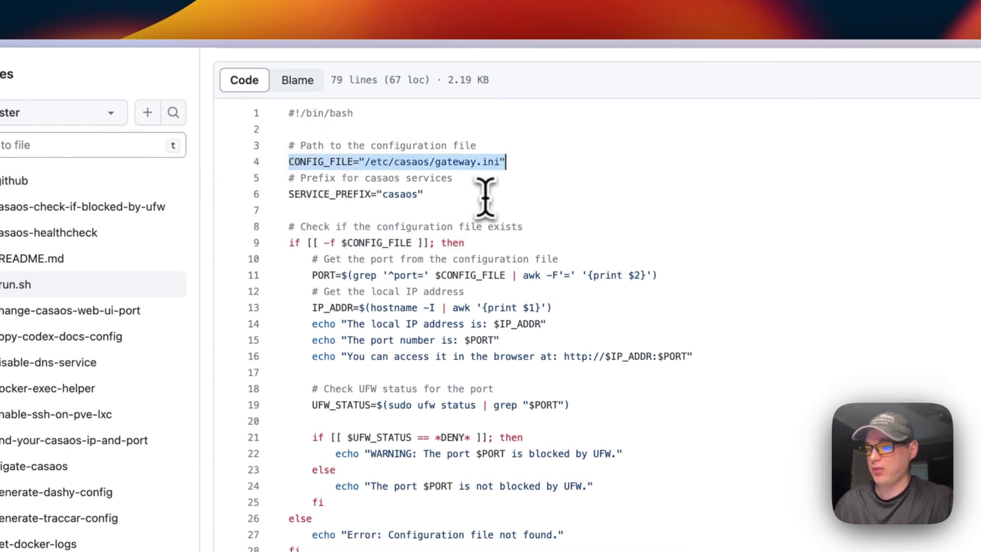
scroll(323, 262, "down", 5)
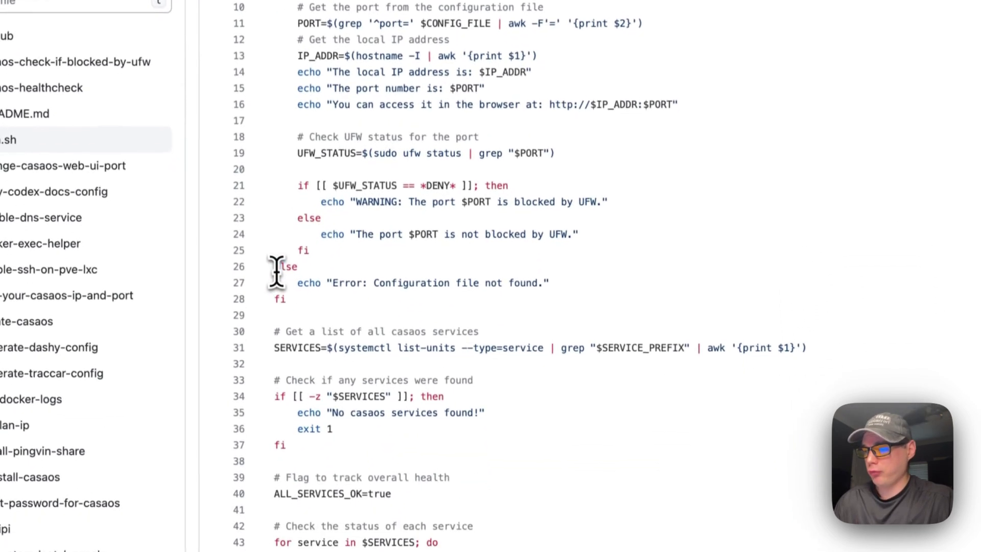
left_click_drag(275, 271, 351, 302)
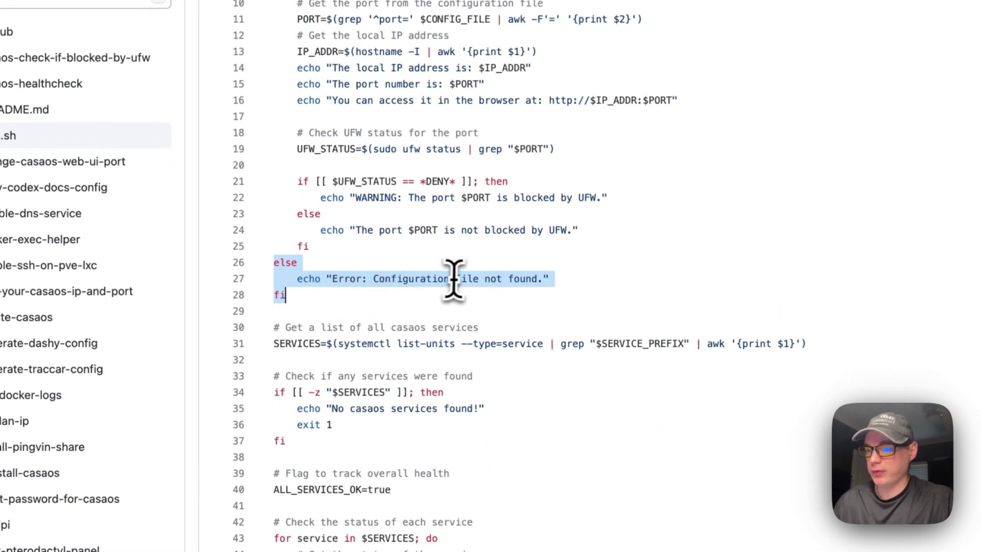
scroll(525, 292, "down", 5)
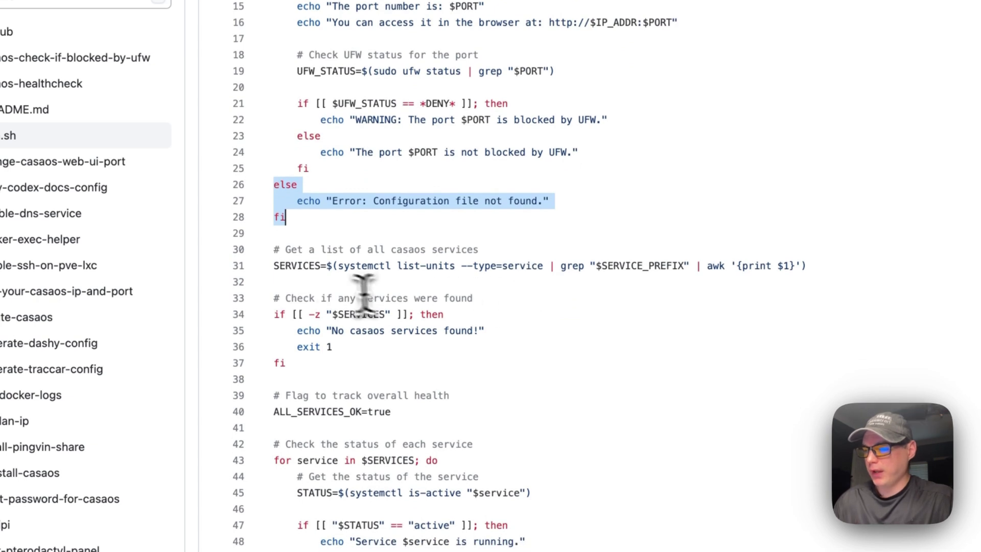
left_click_drag(282, 250, 828, 268)
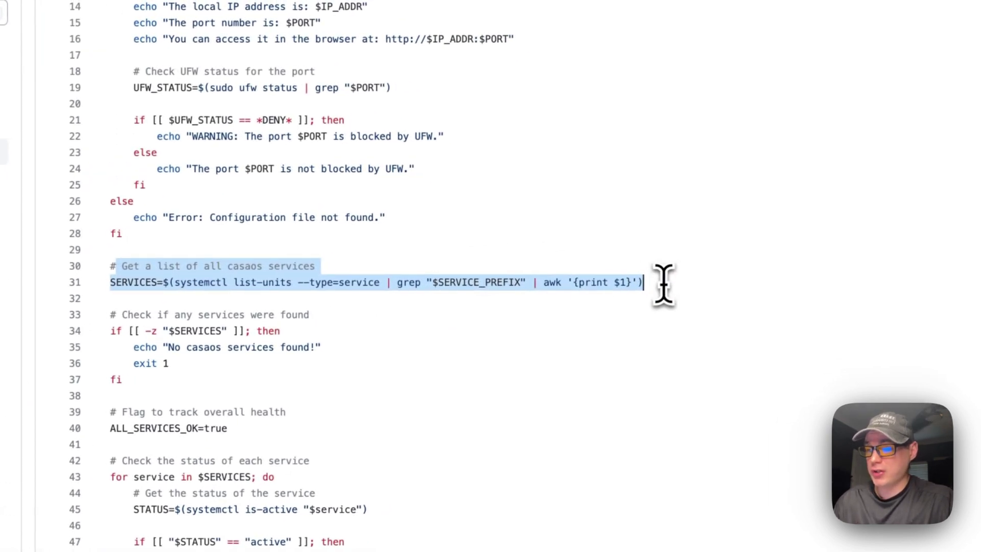
double_click(125, 282)
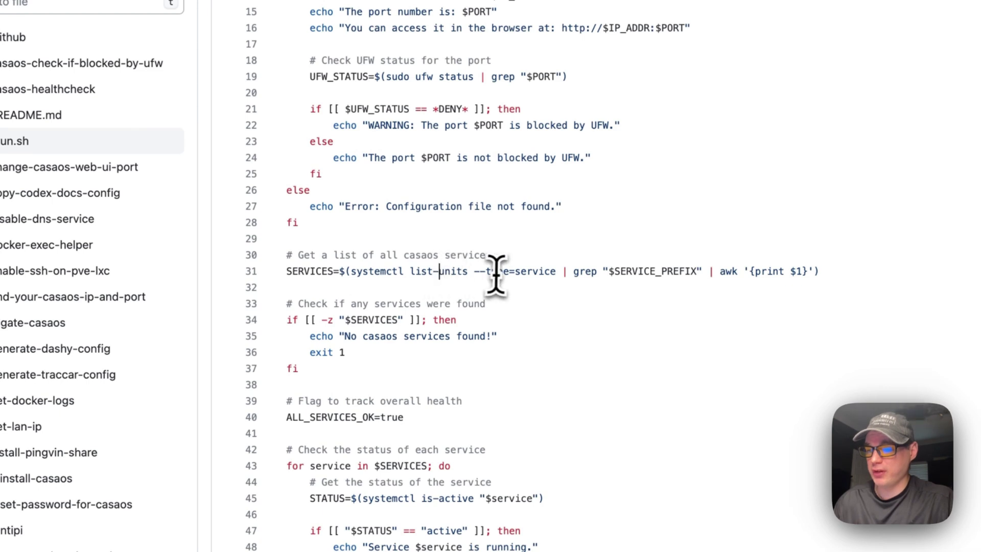
scroll(531, 272, "down", 1)
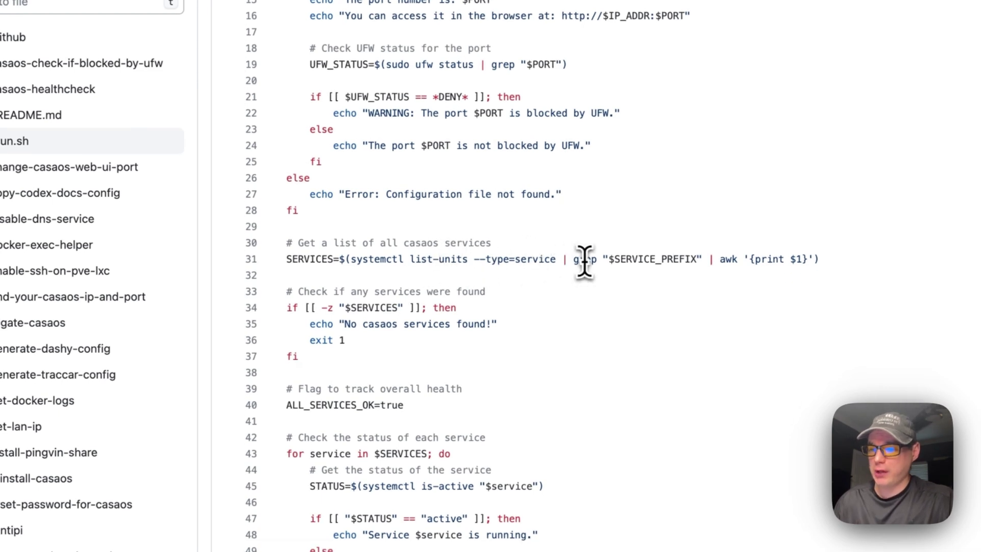
left_click_drag(572, 259, 701, 260)
scroll(636, 274, "up", 8)
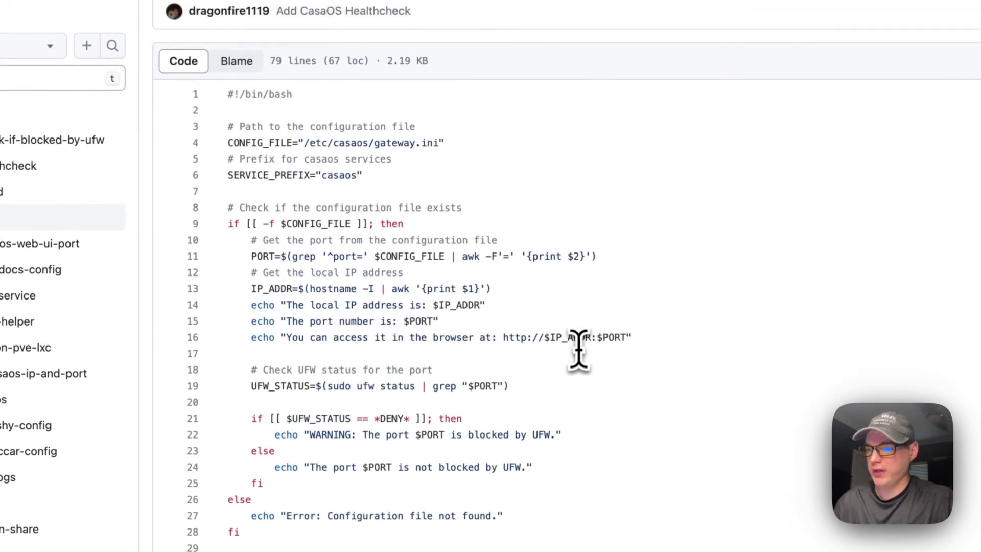
double_click(273, 175)
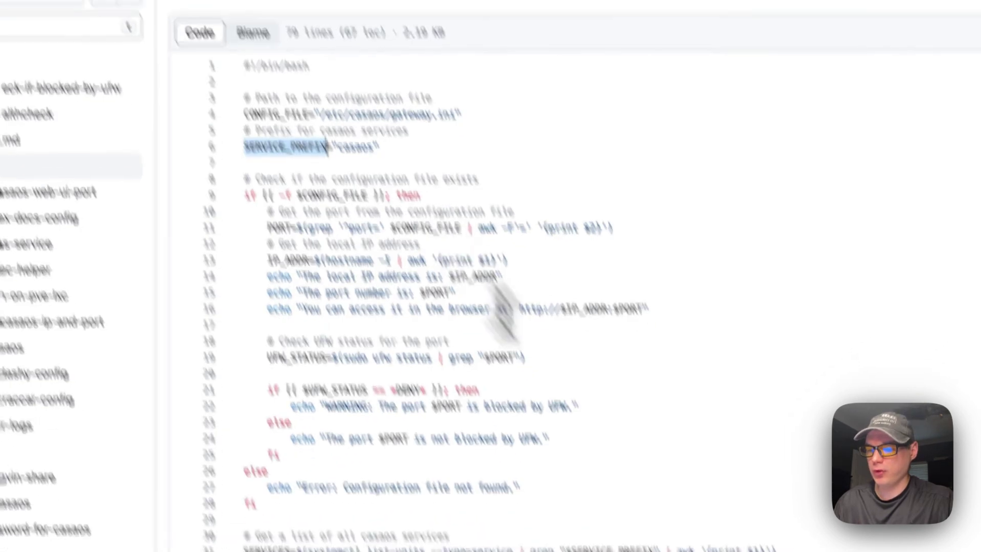
double_click(356, 149)
scroll(542, 410, "down", 6)
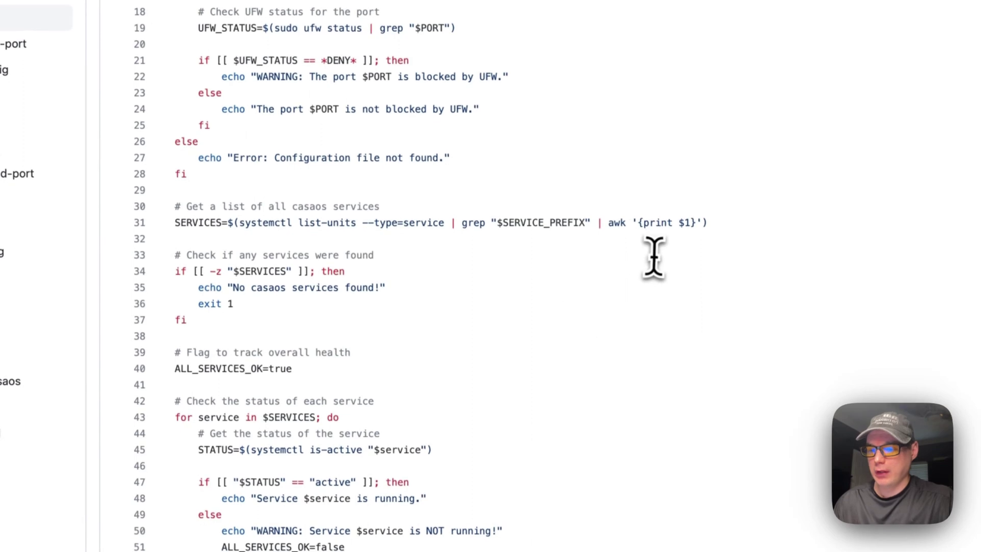
scroll(572, 253, "down", 2)
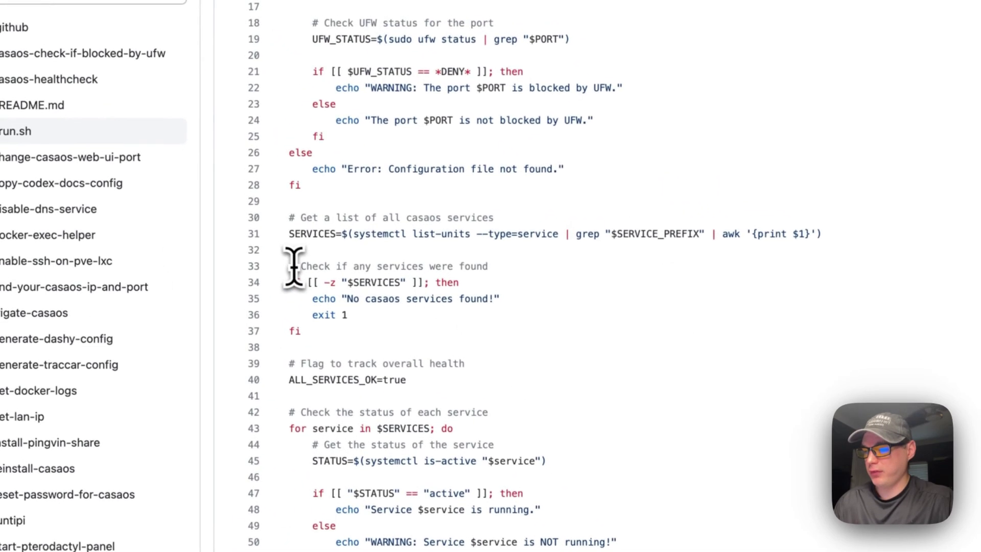
left_click_drag(294, 268, 330, 324)
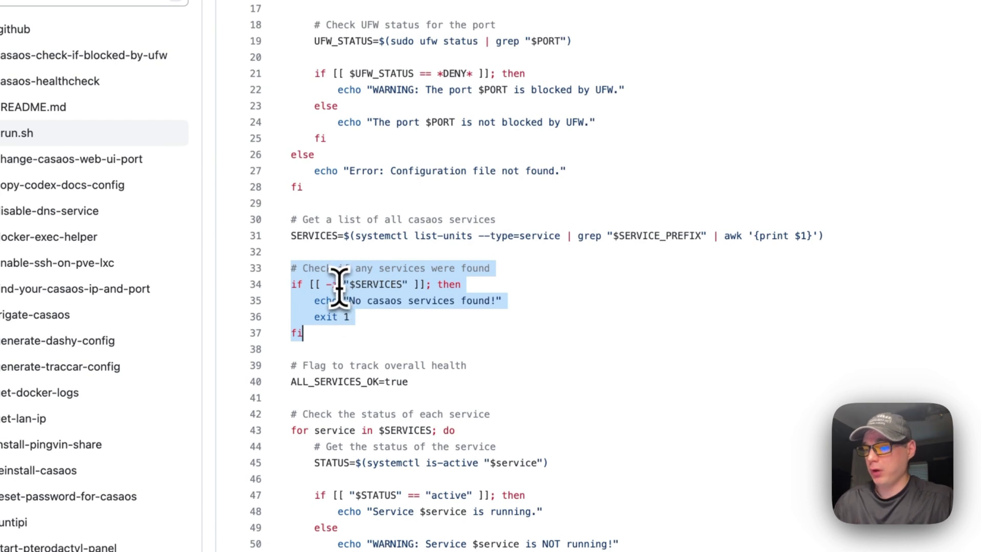
left_click(313, 305)
left_click_drag(313, 305, 506, 301)
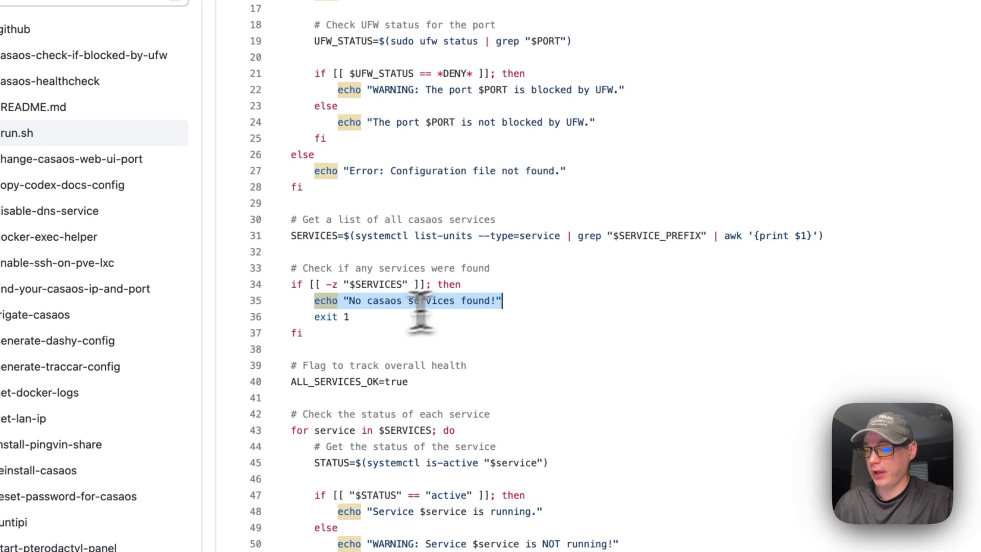
scroll(540, 319, "down", 5)
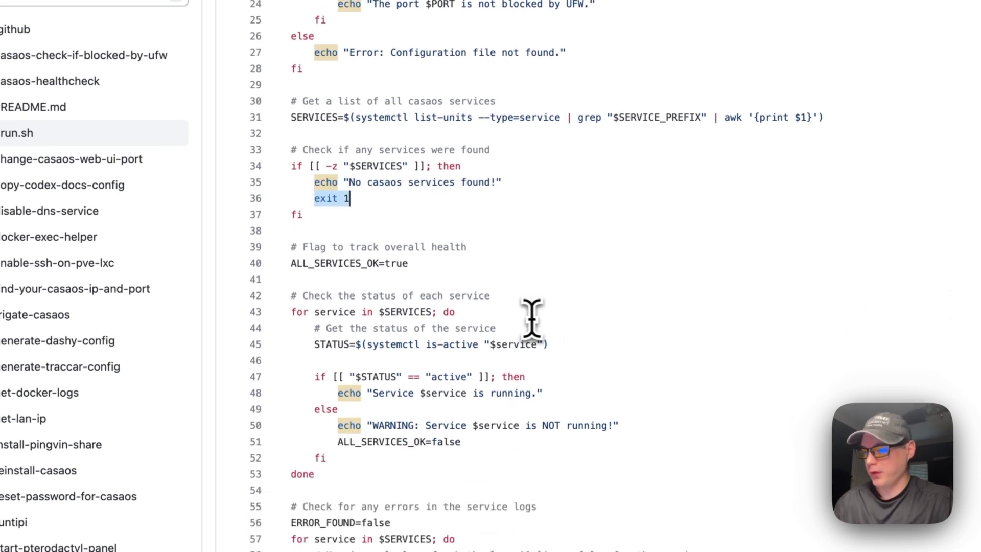
left_click_drag(413, 249, 419, 258)
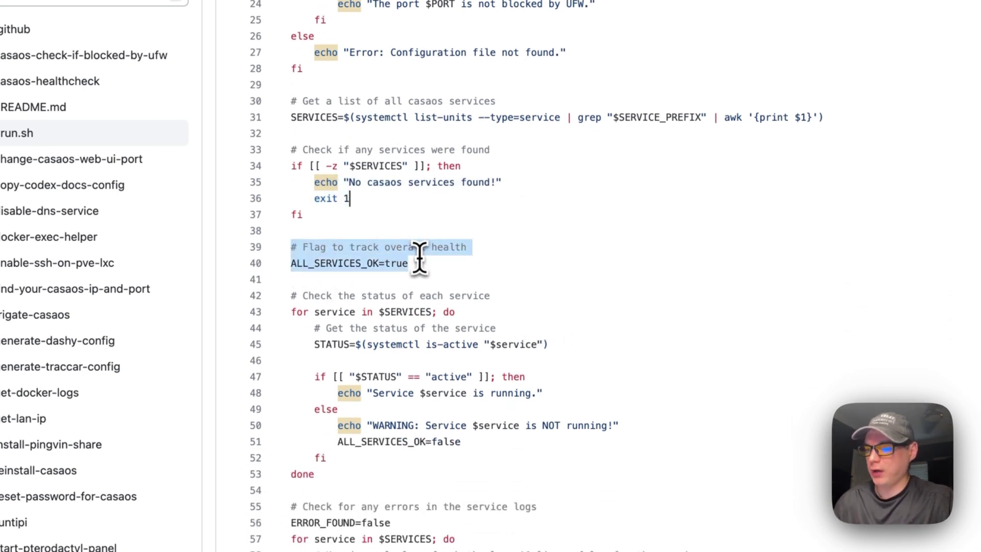
double_click(316, 266)
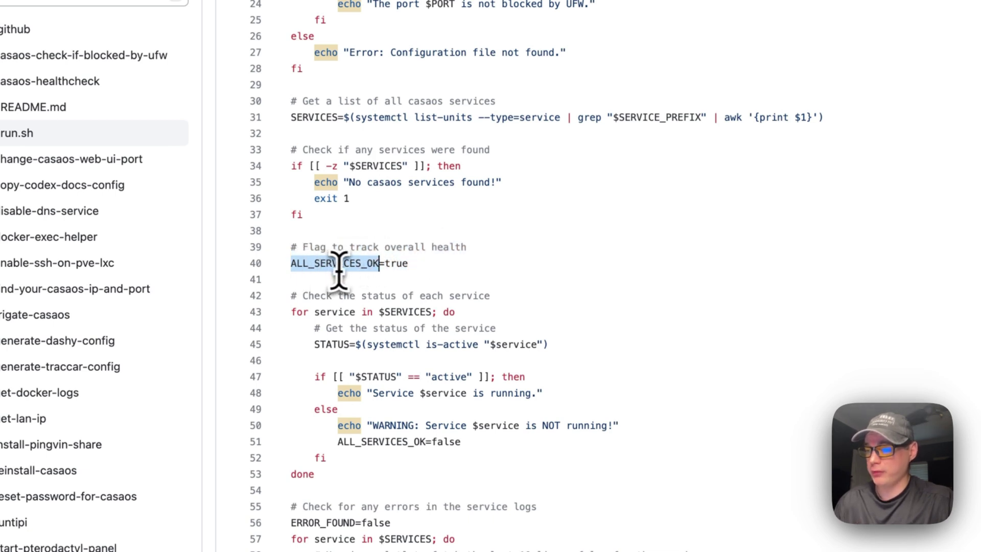
double_click(385, 266)
scroll(384, 266, "down", 3)
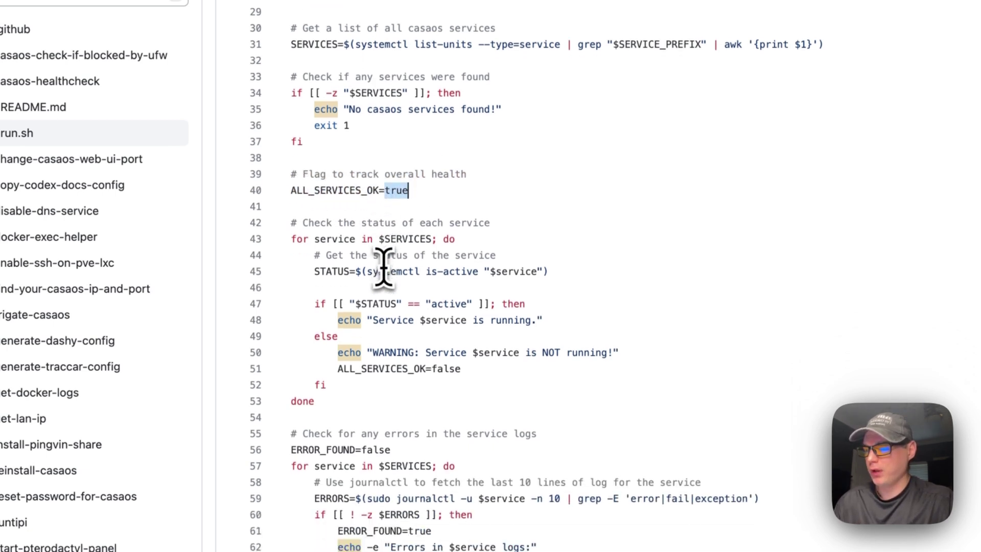
left_click_drag(293, 216, 345, 387)
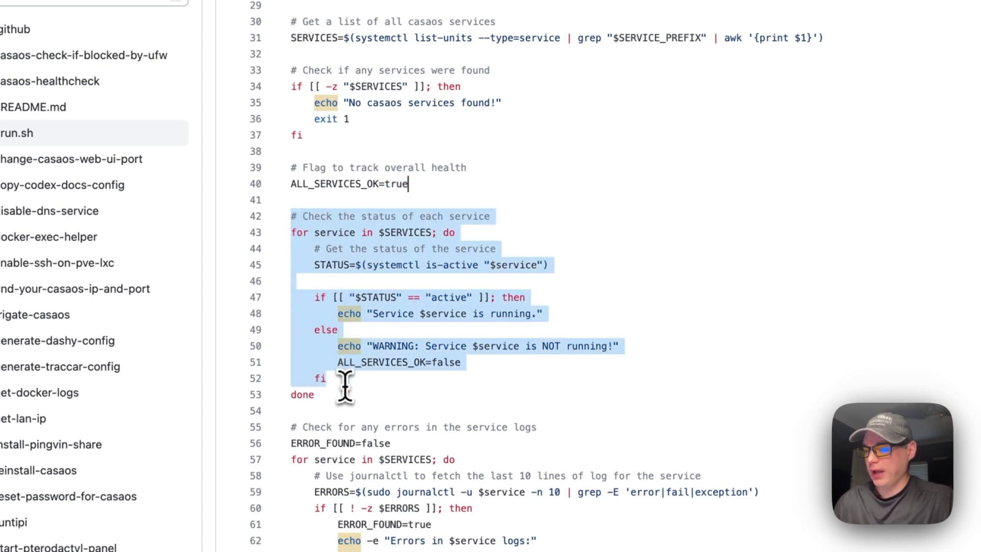
double_click(316, 38)
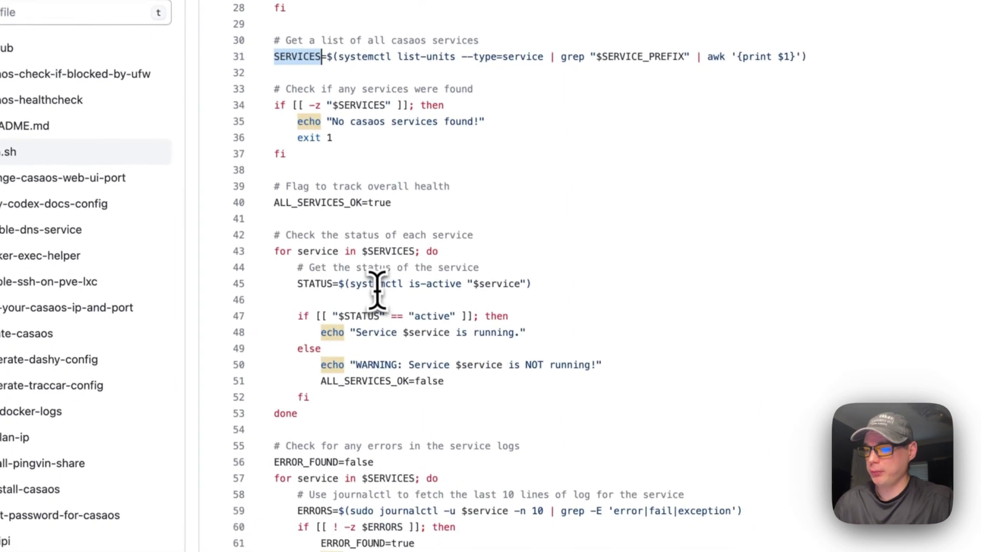
left_click_drag(297, 282, 600, 280)
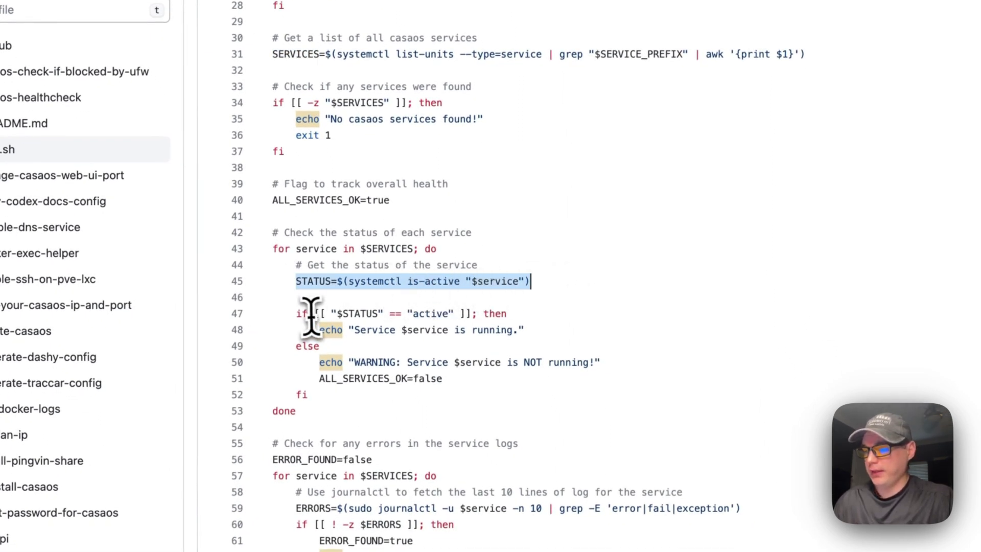
left_click_drag(296, 314, 532, 330)
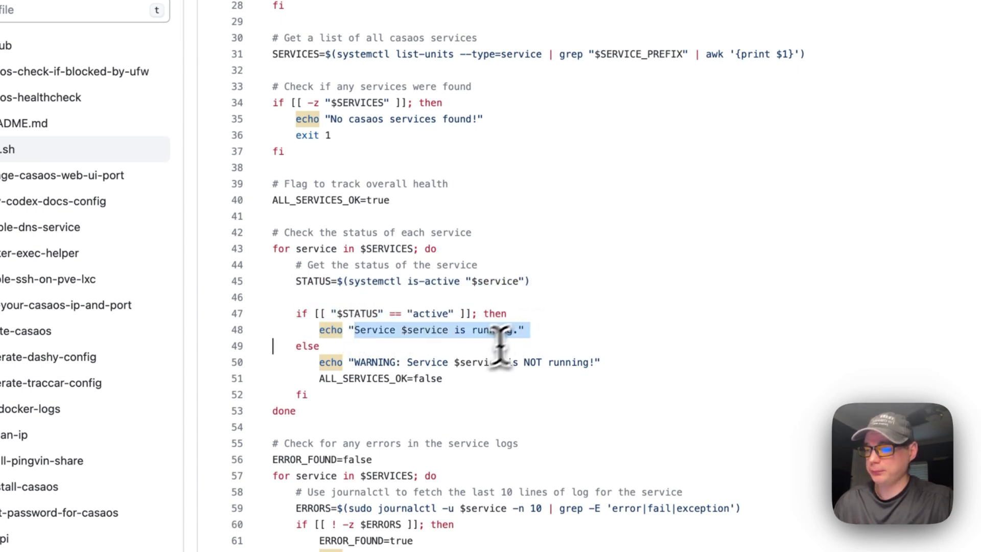
left_click_drag(292, 346, 436, 378)
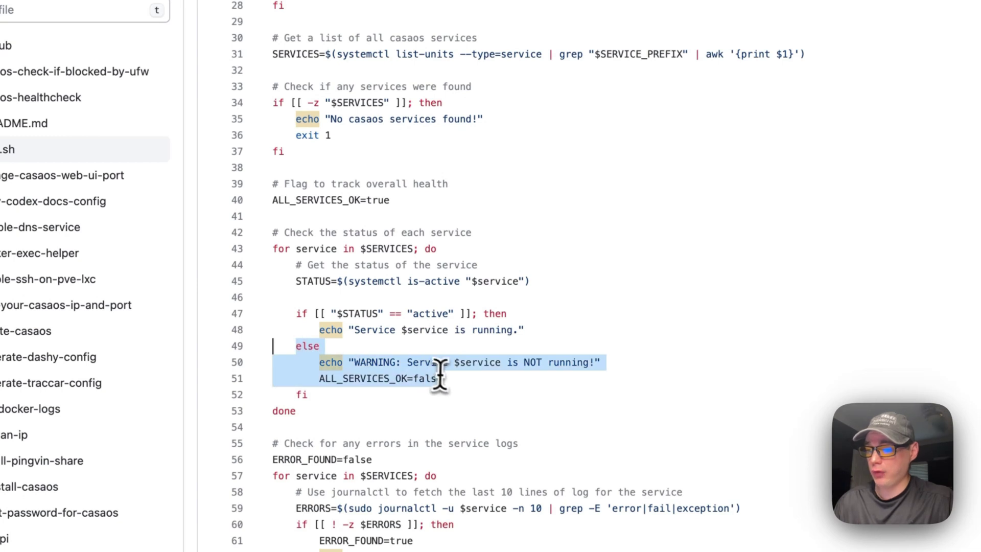
left_click_drag(337, 362, 601, 364)
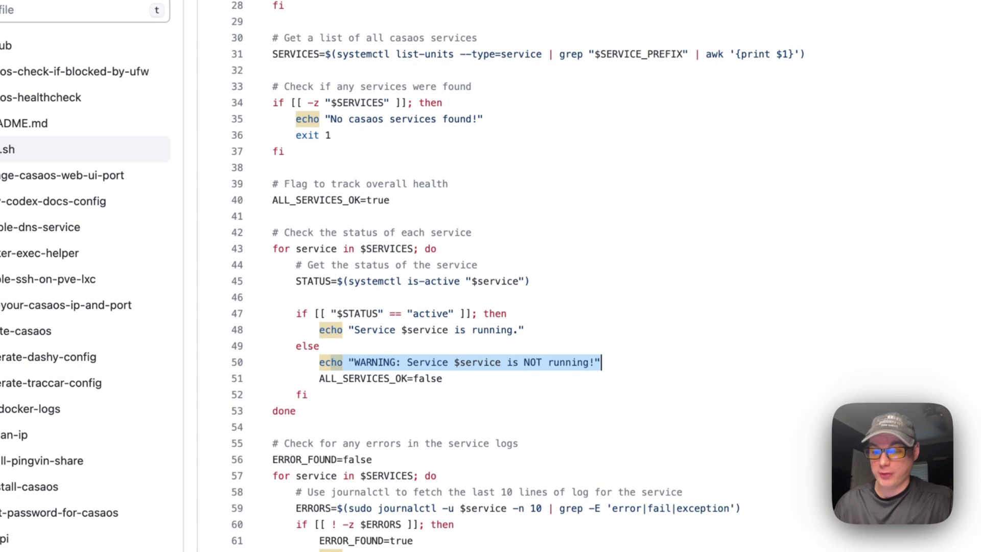
left_click_drag(321, 378, 454, 366)
left_click_drag(282, 186, 399, 187)
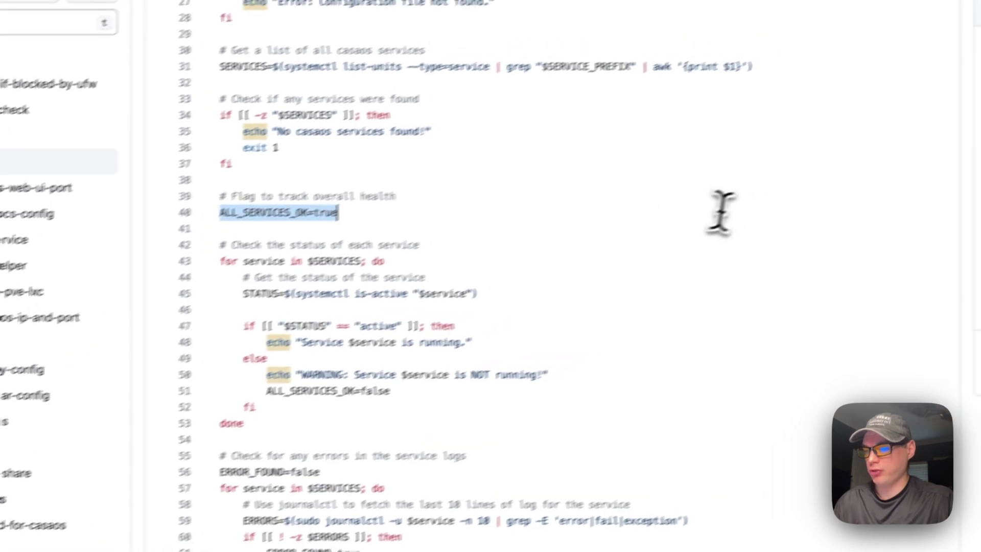
scroll(358, 261, "down", 3)
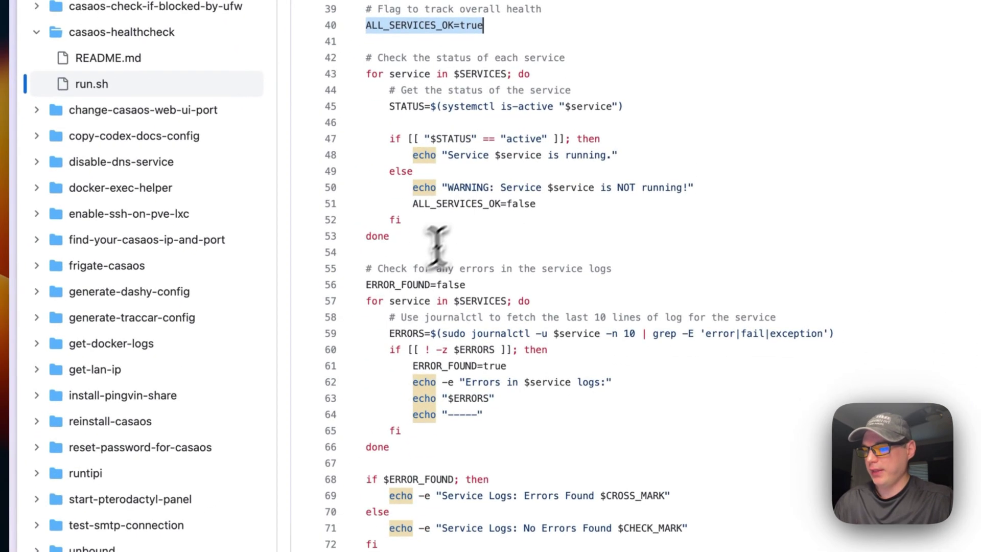
left_click_drag(366, 271, 415, 446)
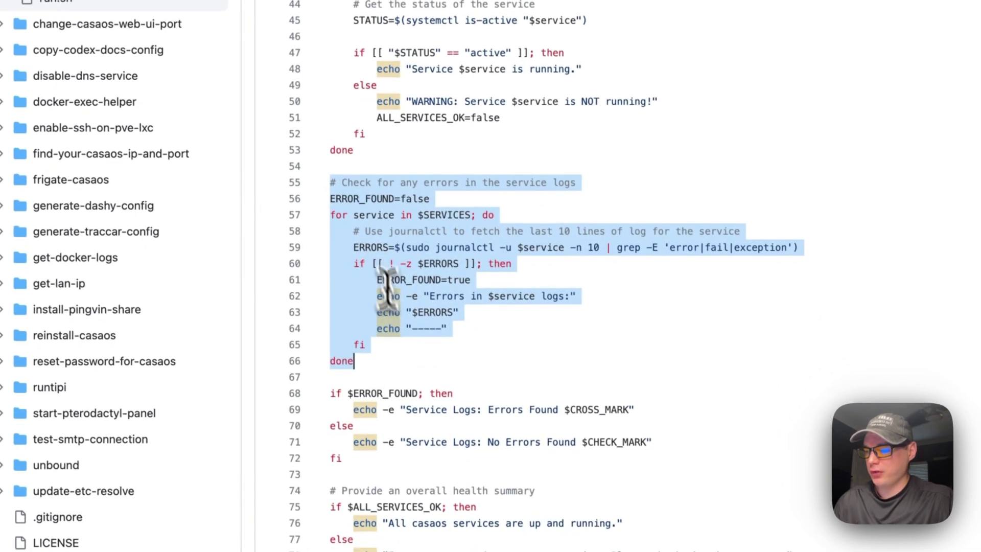
double_click(341, 197)
left_click(414, 196)
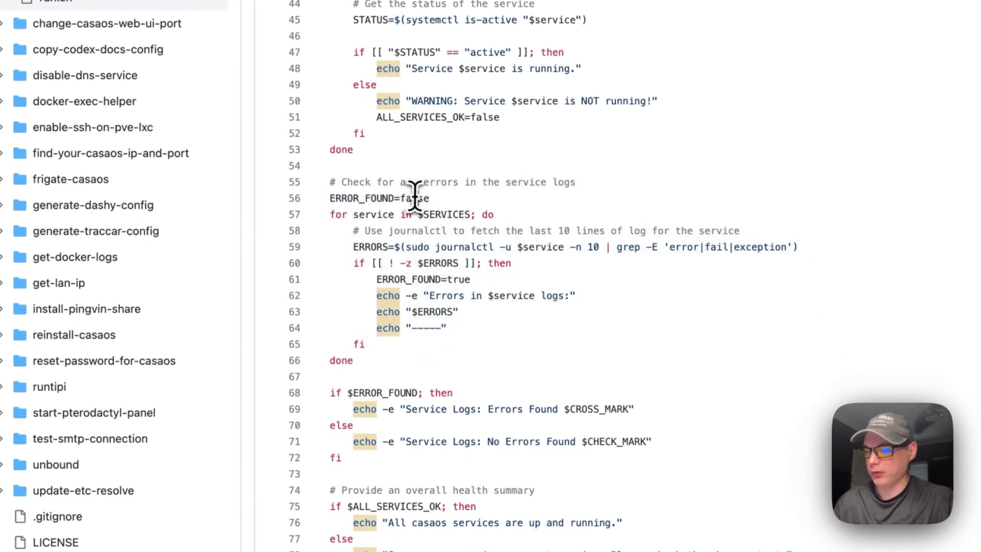
left_click_drag(331, 215, 580, 212)
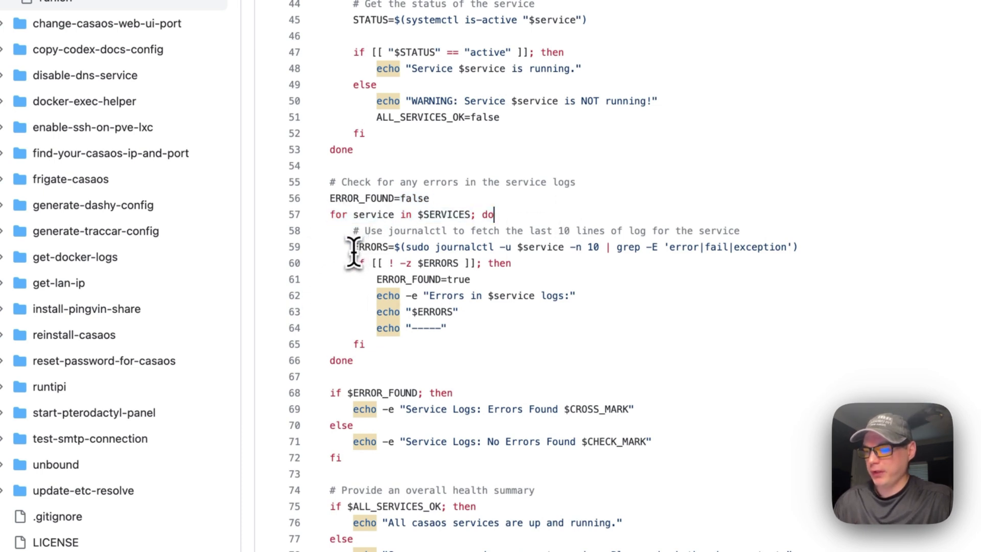
left_click_drag(353, 247, 798, 246)
double_click(289, 272)
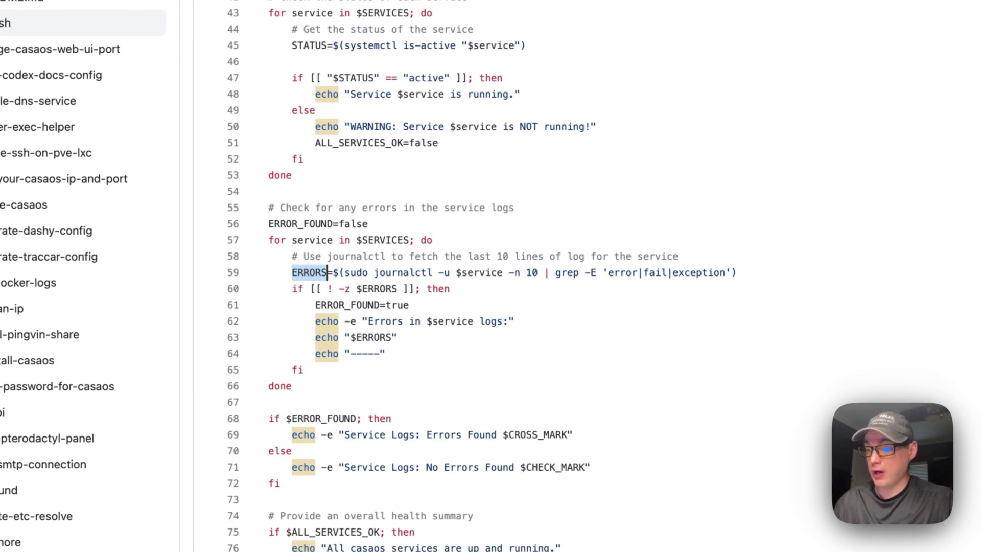
left_click(393, 272)
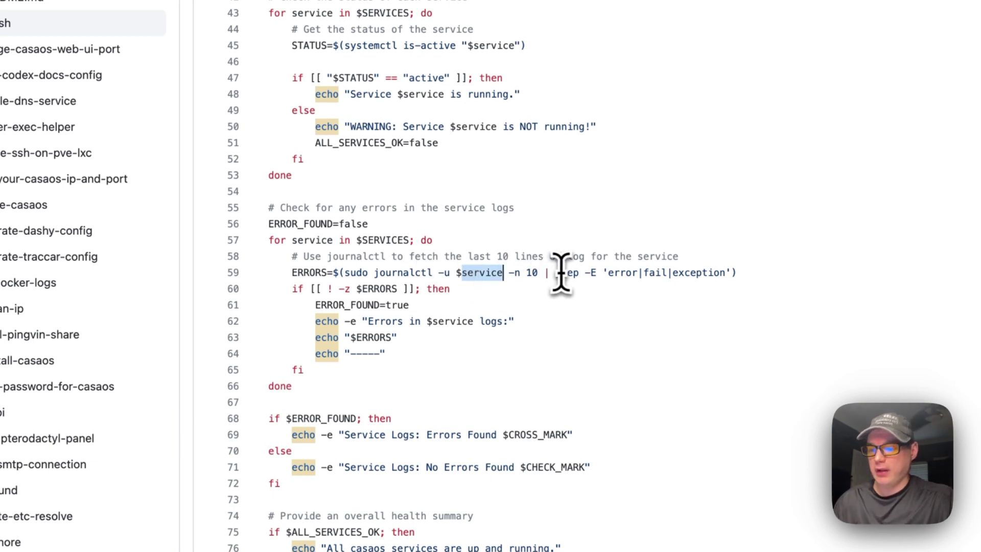
left_click_drag(555, 272, 617, 276)
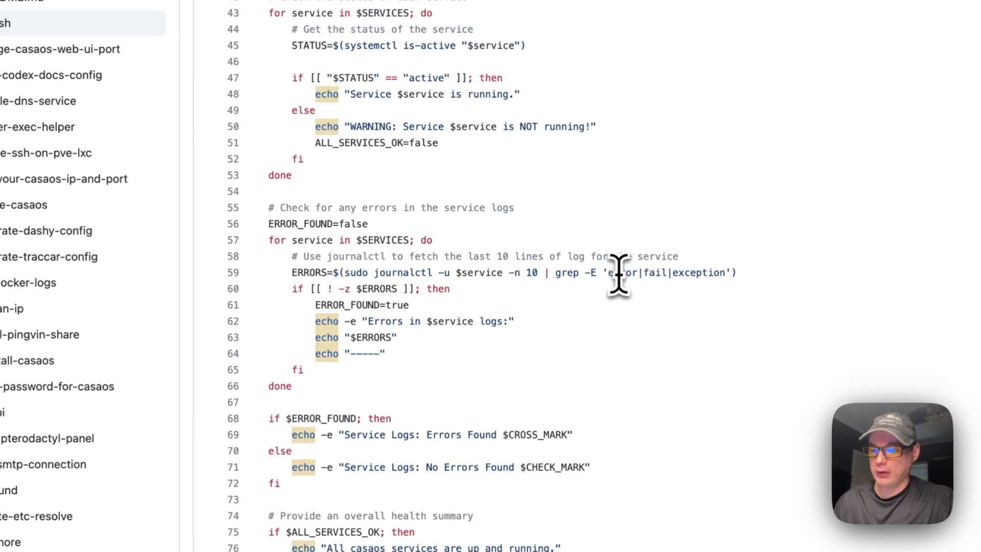
left_click(695, 273)
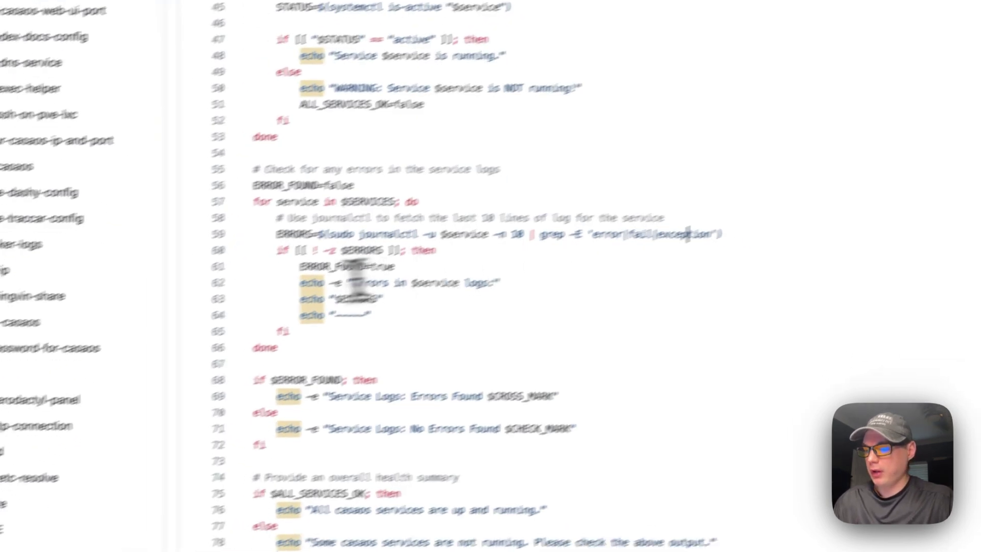
left_click_drag(267, 256, 302, 271)
left_click_drag(387, 237, 384, 302)
left_click_drag(377, 204, 503, 203)
left_click_drag(423, 253, 500, 284)
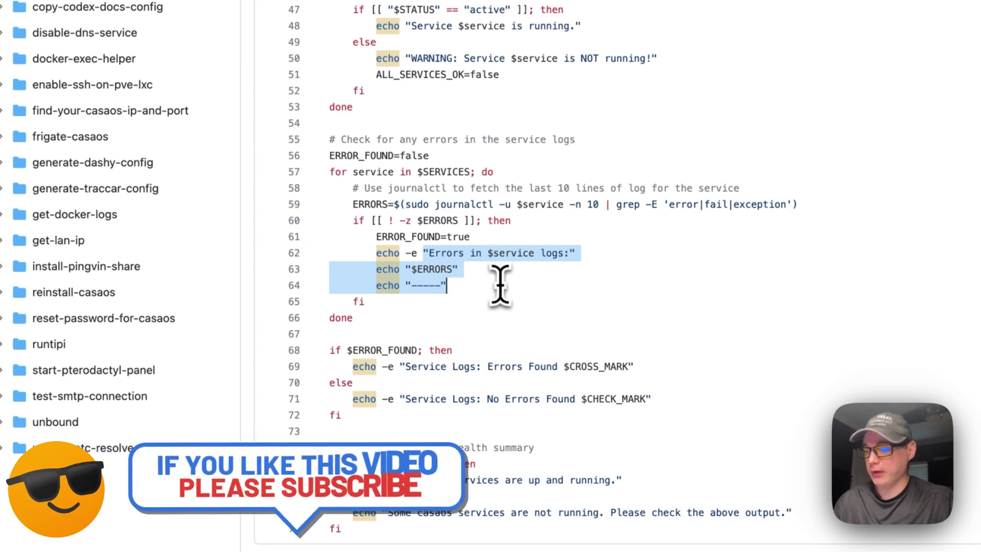
left_click_drag(440, 236, 377, 237)
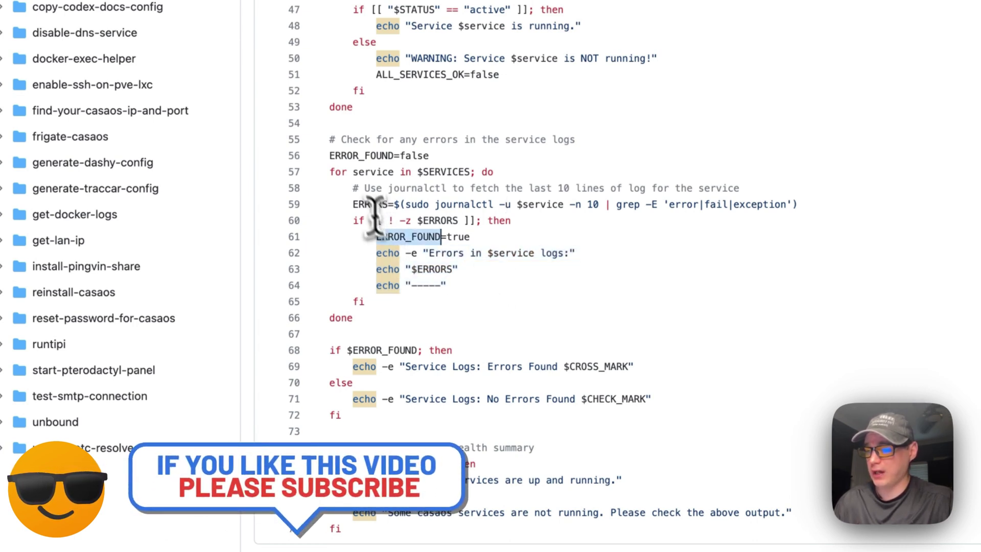
double_click(347, 155)
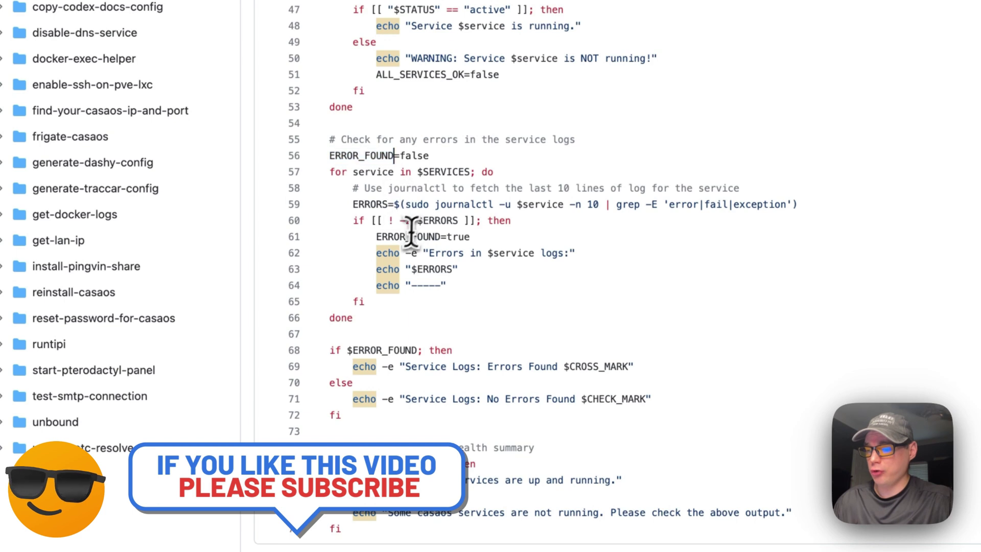
double_click(394, 236)
left_click_drag(332, 349, 393, 413)
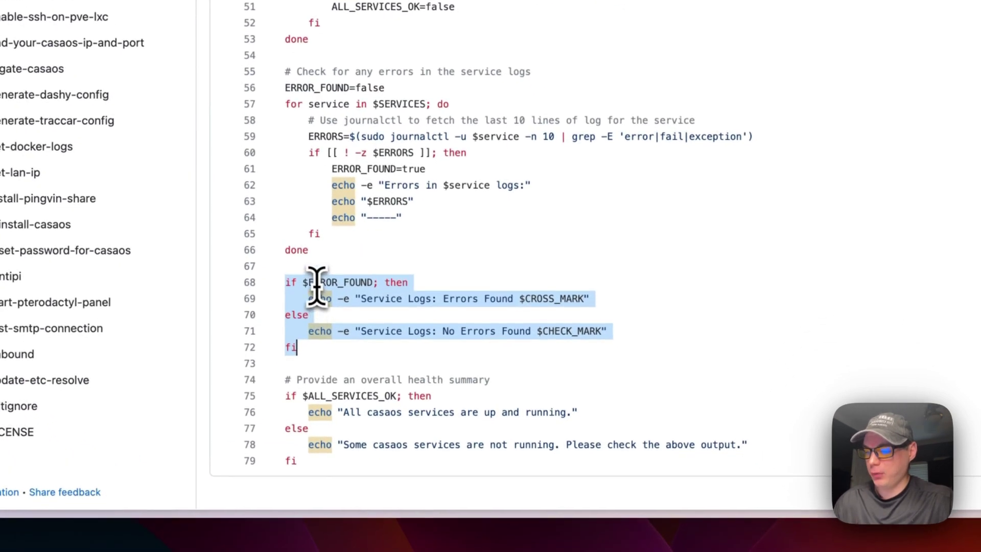
left_click(319, 284)
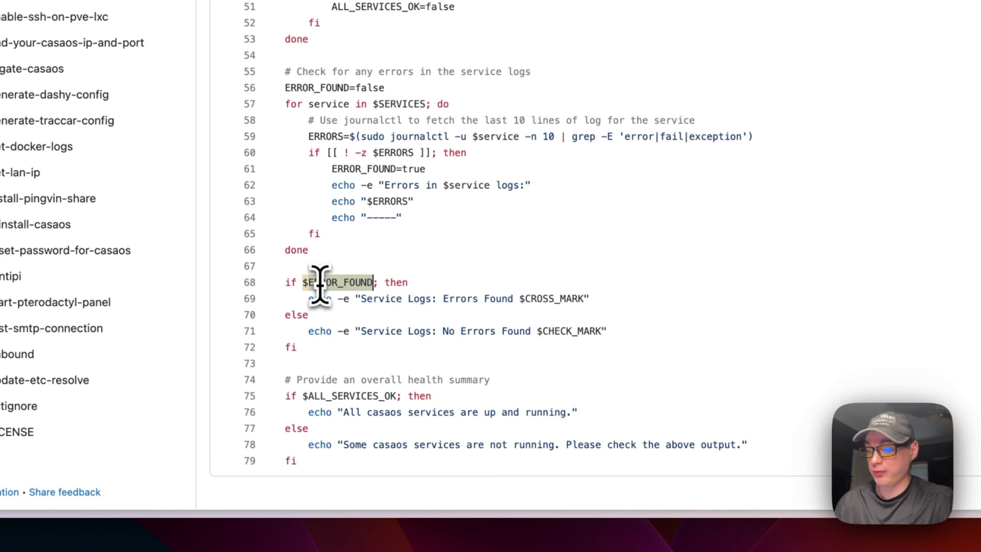
left_click_drag(361, 298, 458, 298)
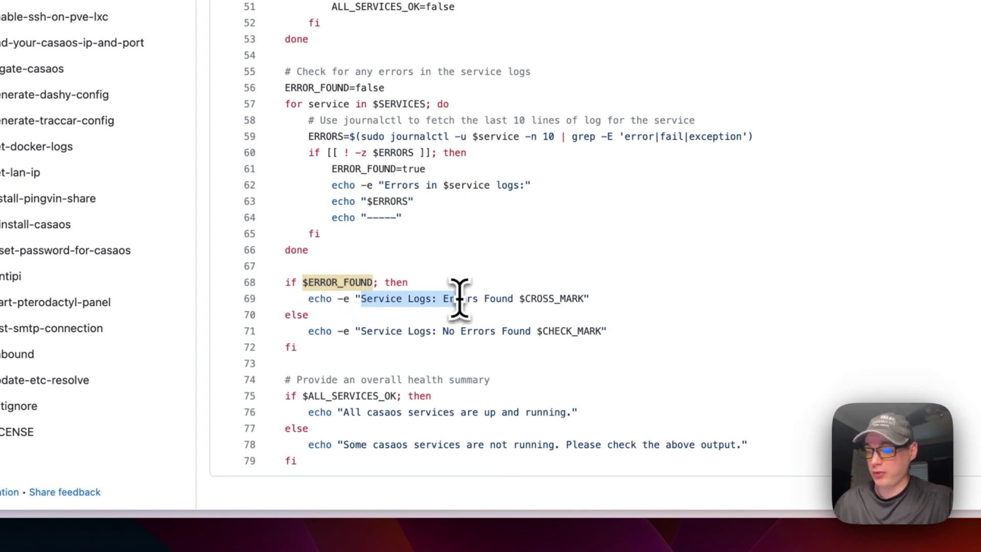
left_click(555, 300)
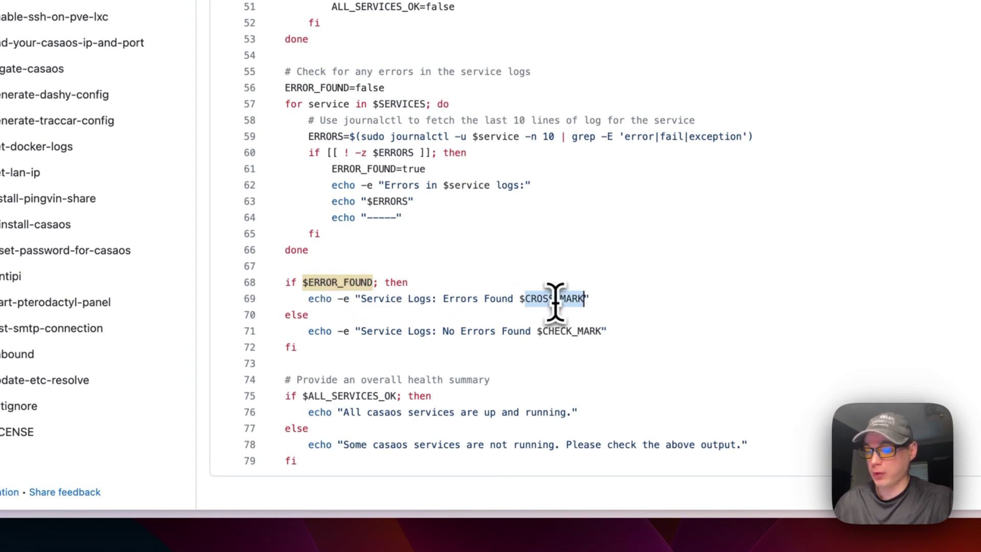
left_click_drag(286, 316, 605, 350)
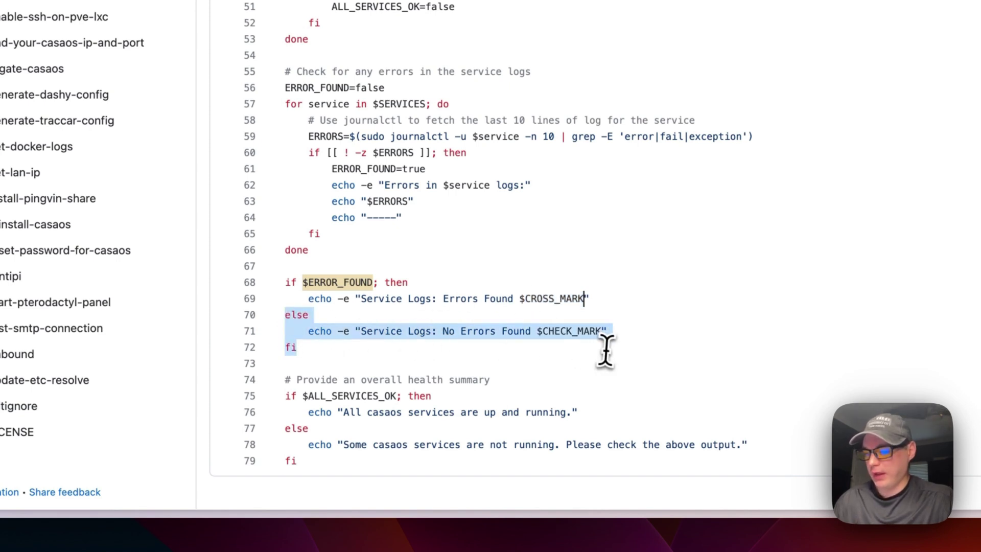
left_click(334, 331)
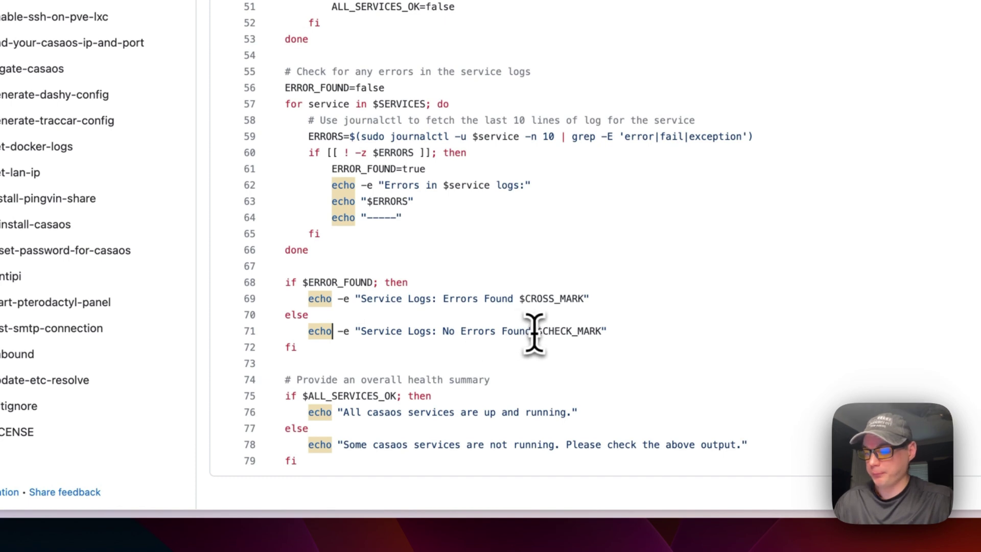
scroll(534, 333, "up", 1)
scroll(545, 281, "down", 1)
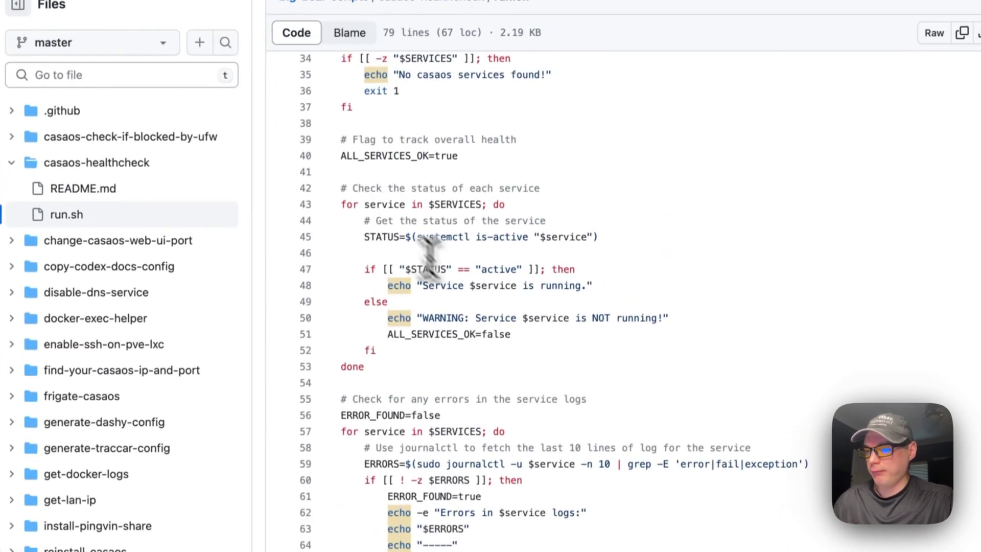
Step: Highlight the ALL_SERVICES_OK flag on line 51 and the summary echo messages on lines 76 and 78
double_click(415, 337)
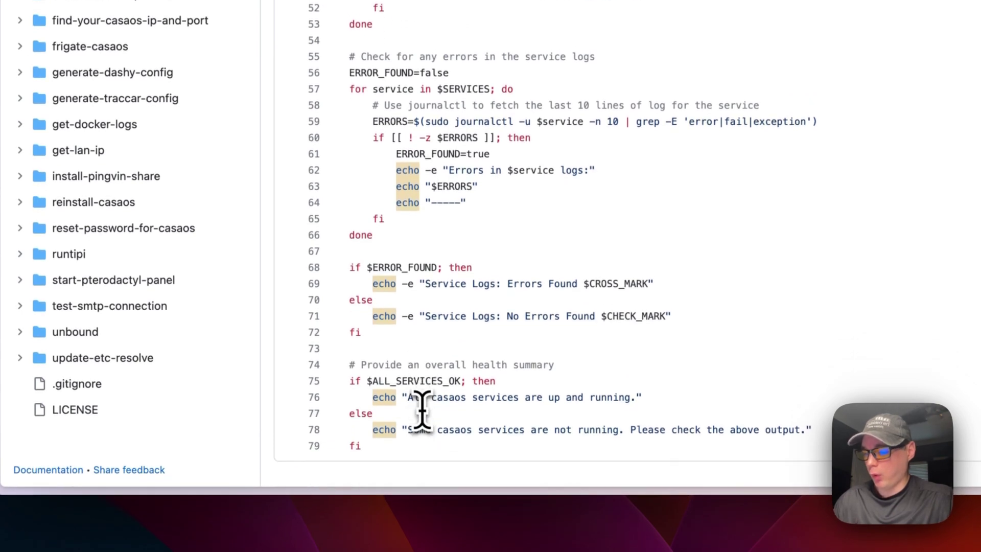
scroll(417, 397, "up", 2)
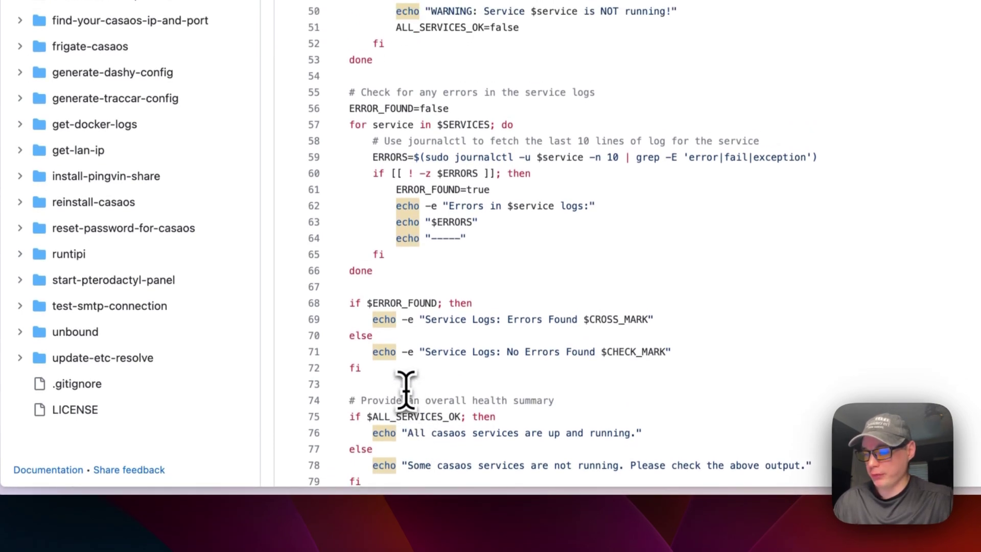
left_click_drag(407, 432, 633, 433)
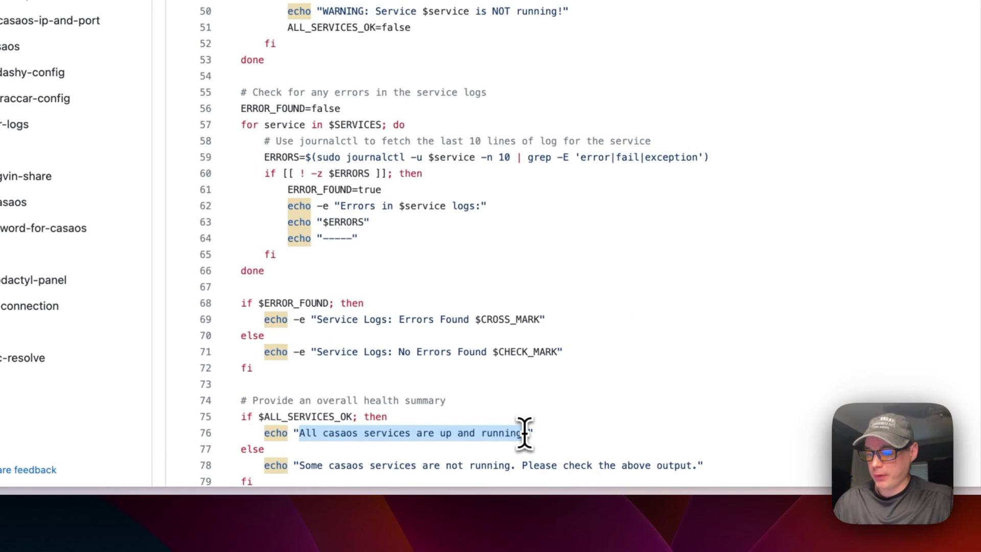
scroll(526, 433, "down", 3)
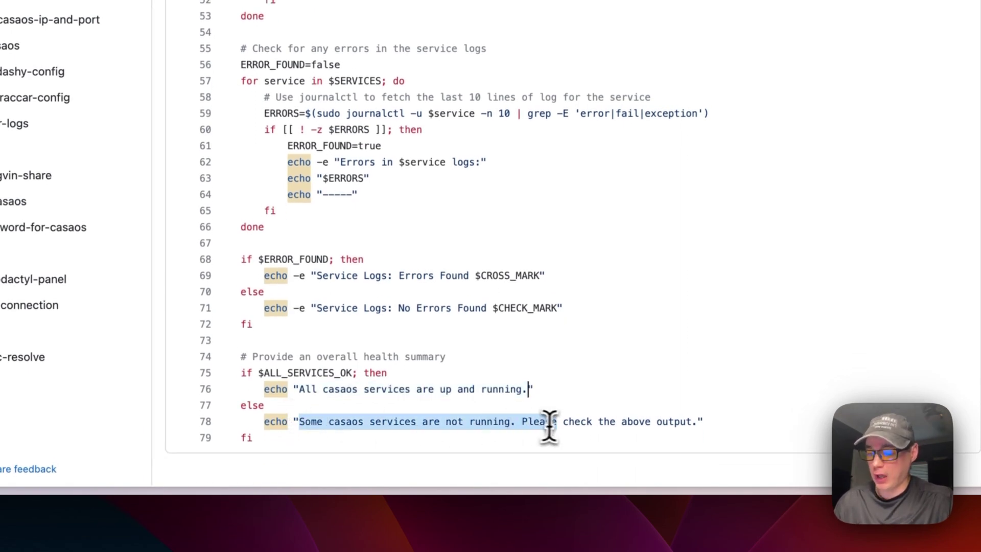
left_click_drag(592, 428, 677, 428)
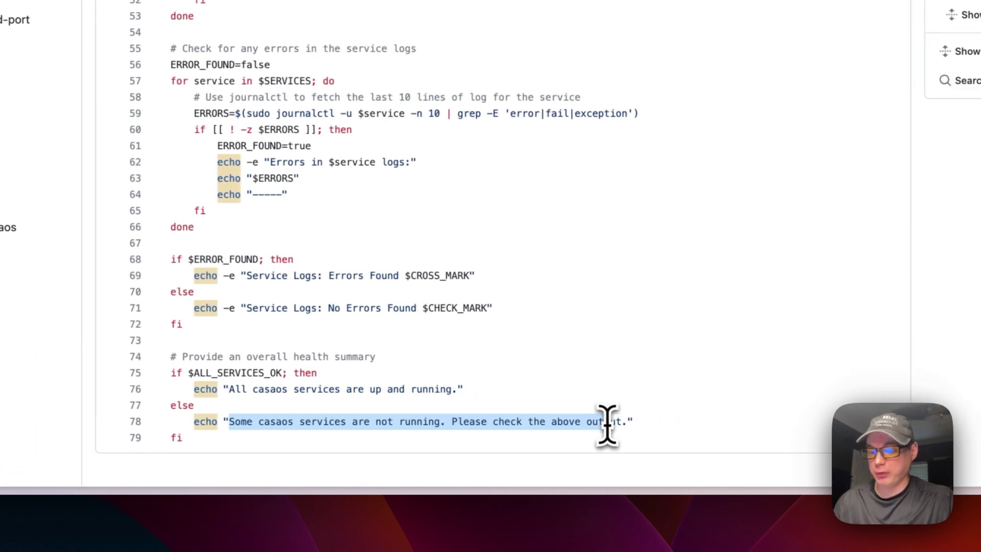
left_click_drag(607, 424, 631, 425)
scroll(473, 368, "up", 15)
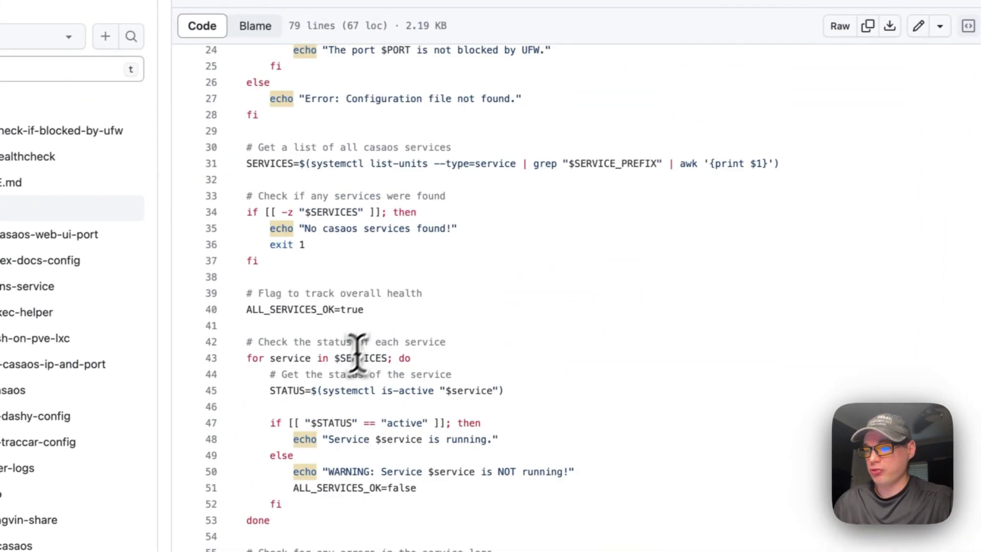
scroll(361, 311, "up", 7)
scroll(439, 286, "down", 5)
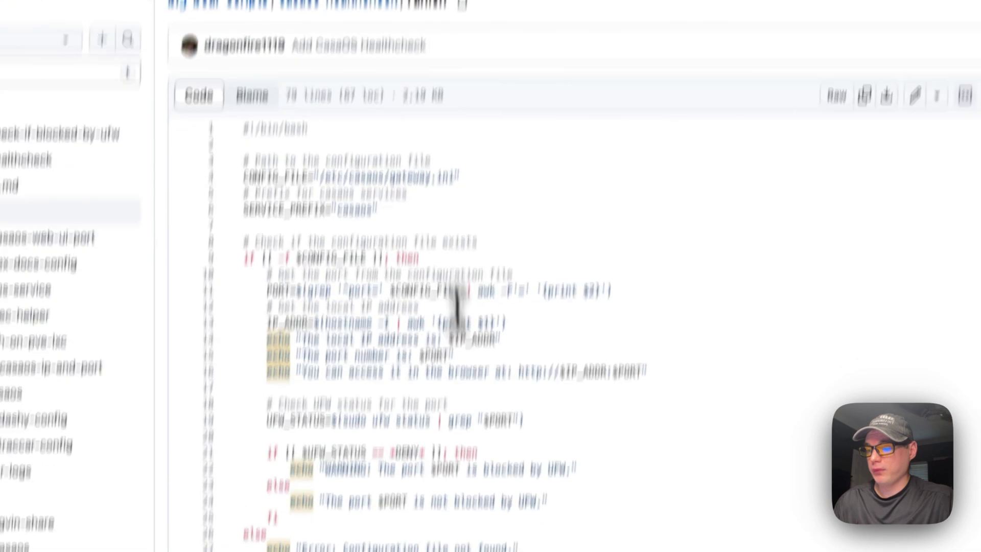
scroll(386, 214, "down", 9)
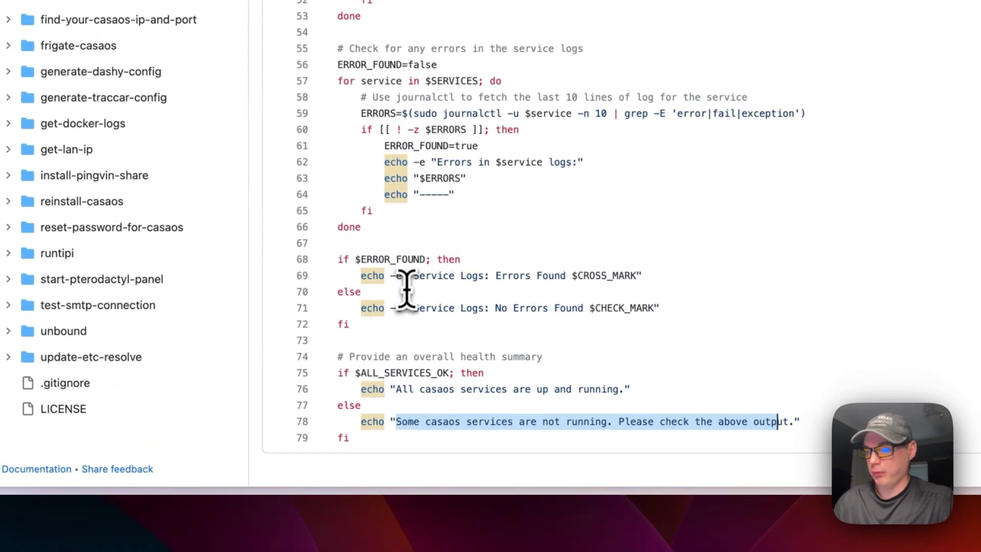
scroll(408, 288, "up", 14)
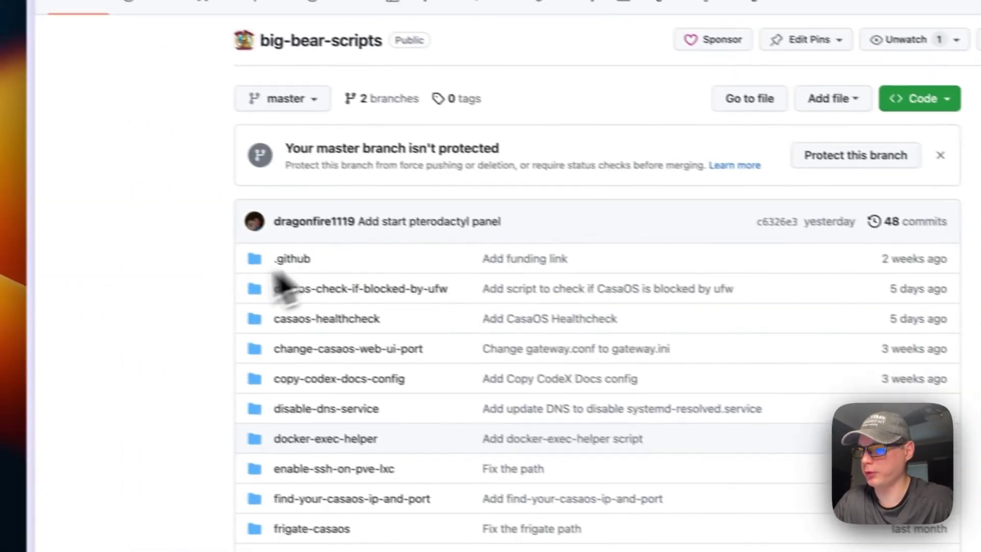
Step: Open casaos-healthcheck and copy the README's bash -c "$(wget -qLO - …)" run command
scroll(212, 339, "down", 3)
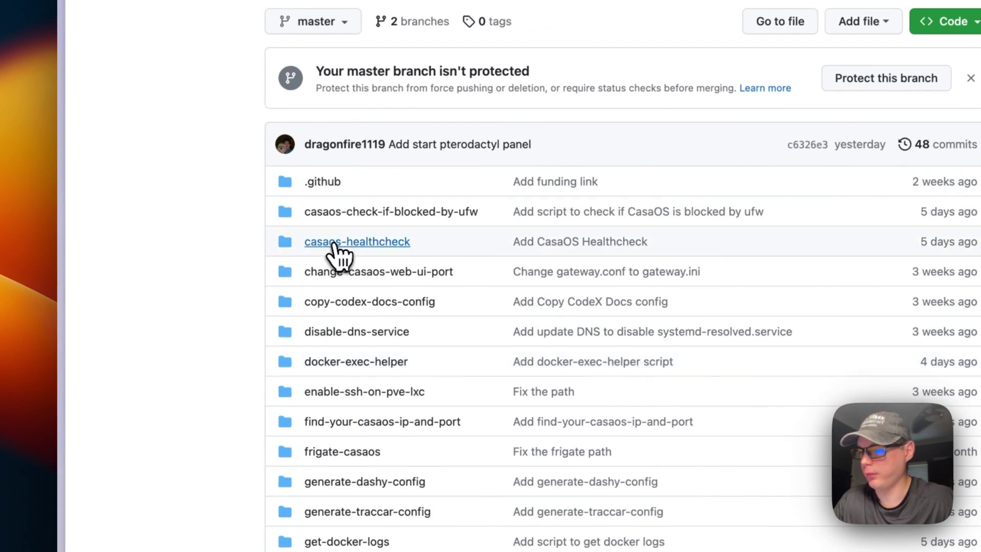
left_click(337, 245)
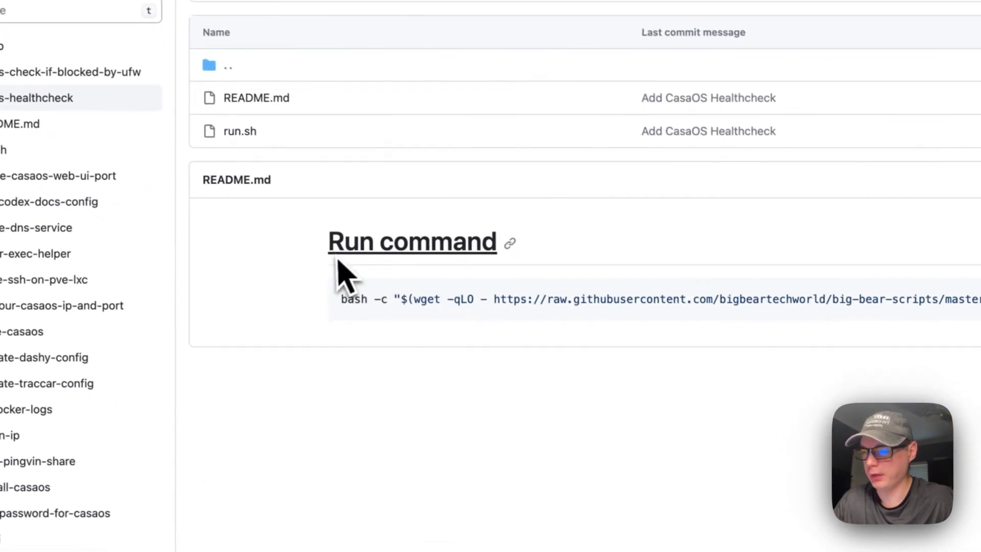
left_click_drag(340, 298, 980, 297)
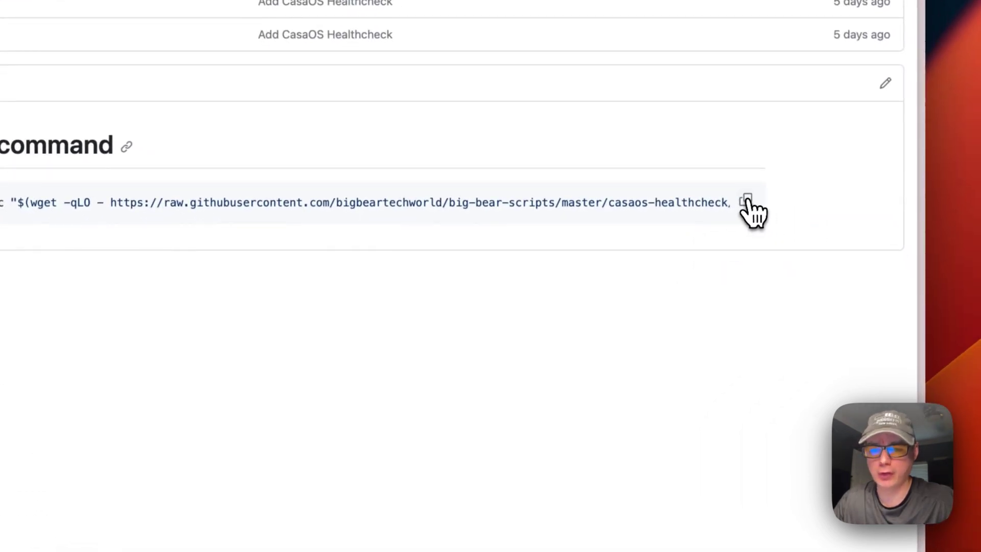
left_click(835, 264)
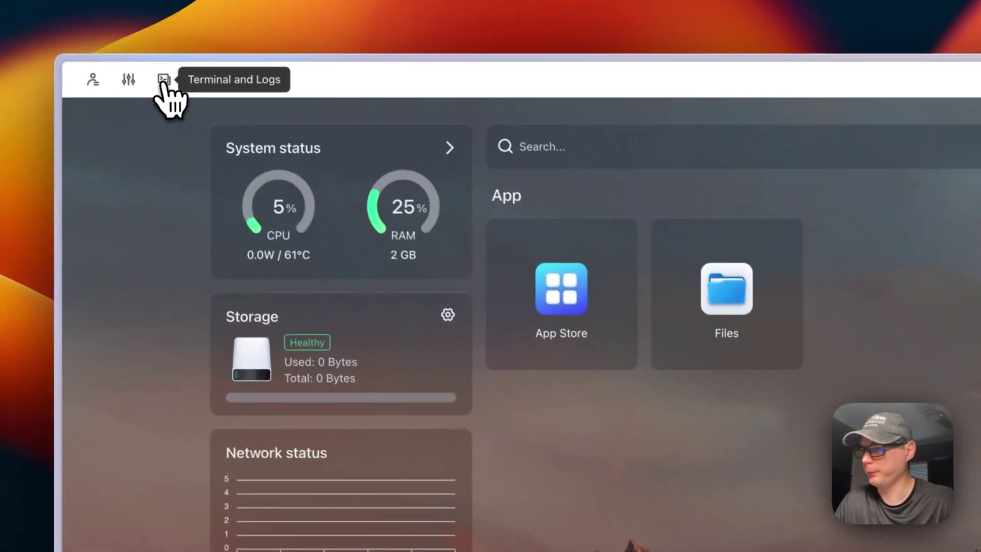
Step: Open the CasaOS Terminal and enter username root, moving on to the password with port 22
left_click(130, 43)
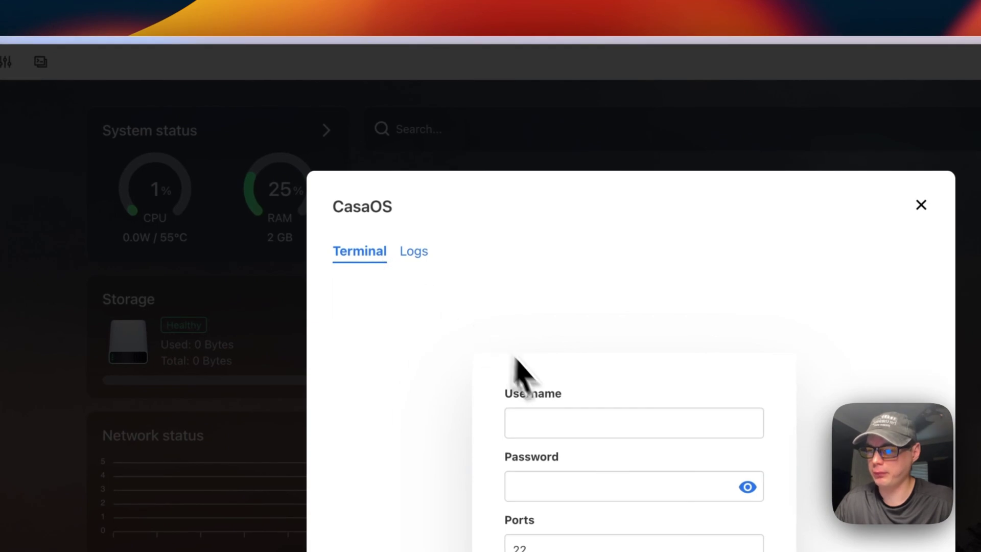
left_click(527, 412)
type("root")
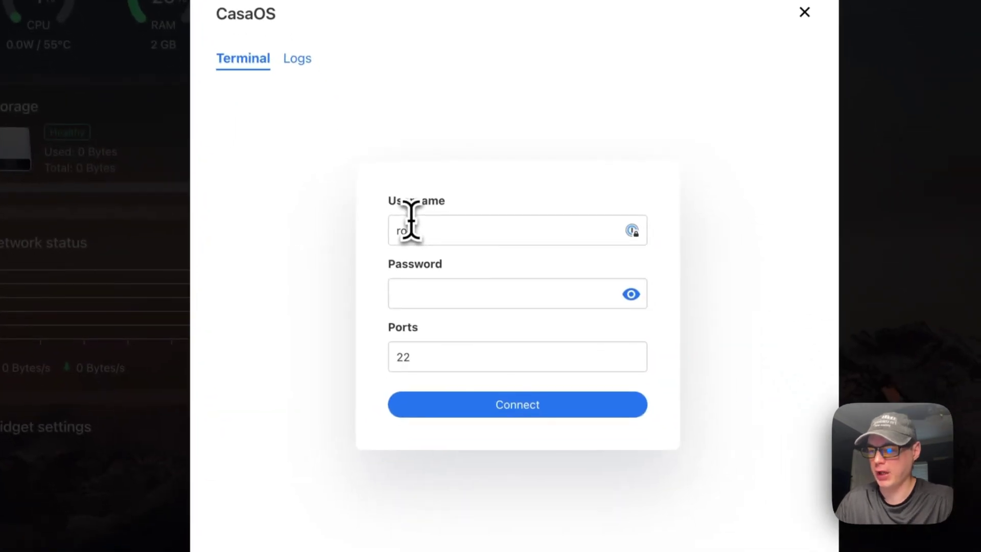
left_click(411, 299)
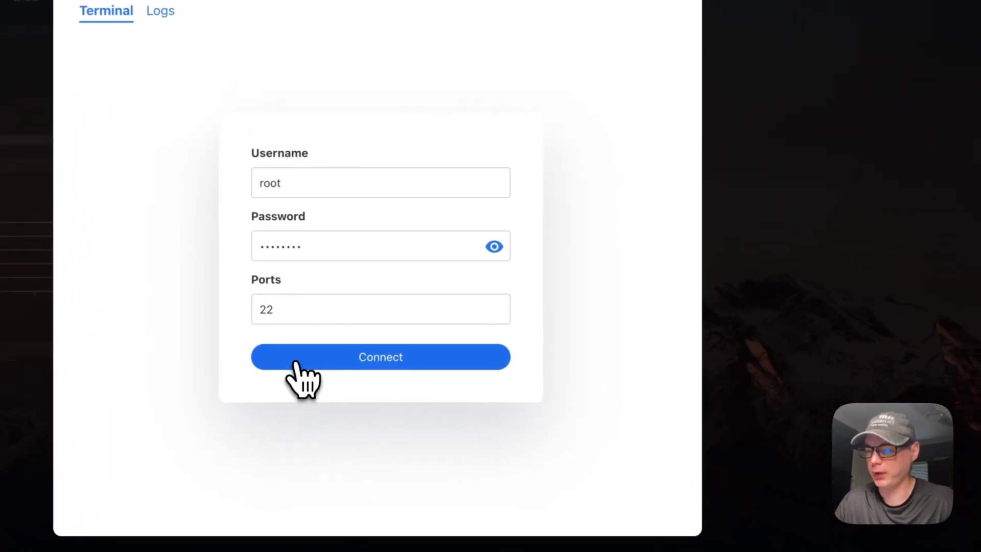
Step: Connect the terminal, clear it, and run the pasted bash -c wget run.sh healthcheck command
left_click(299, 360)
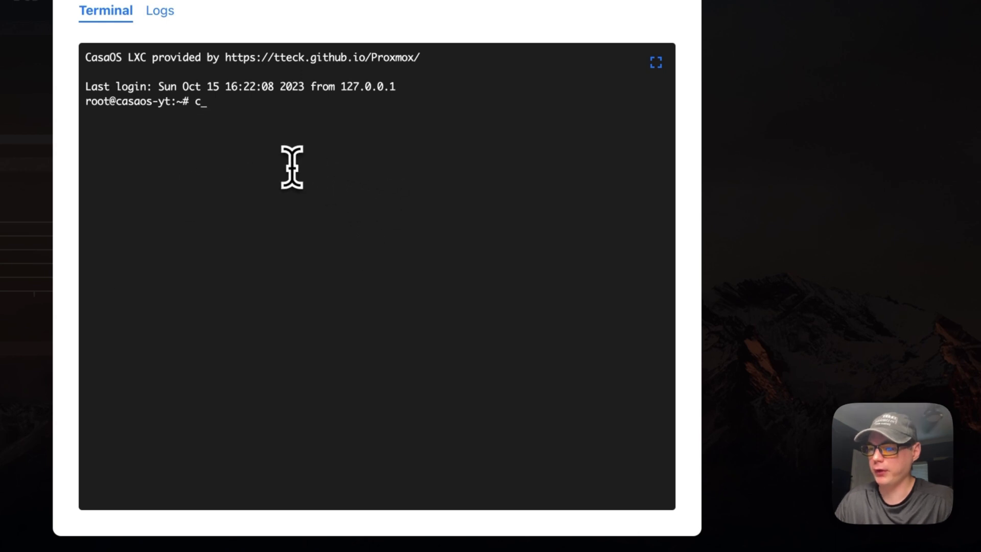
type("clear")
key("Return")
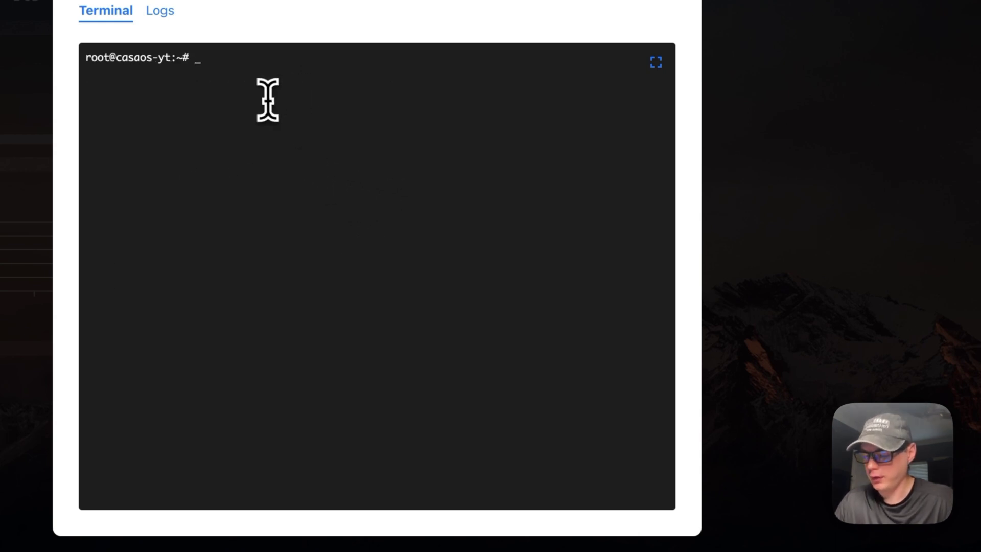
key("super+v")
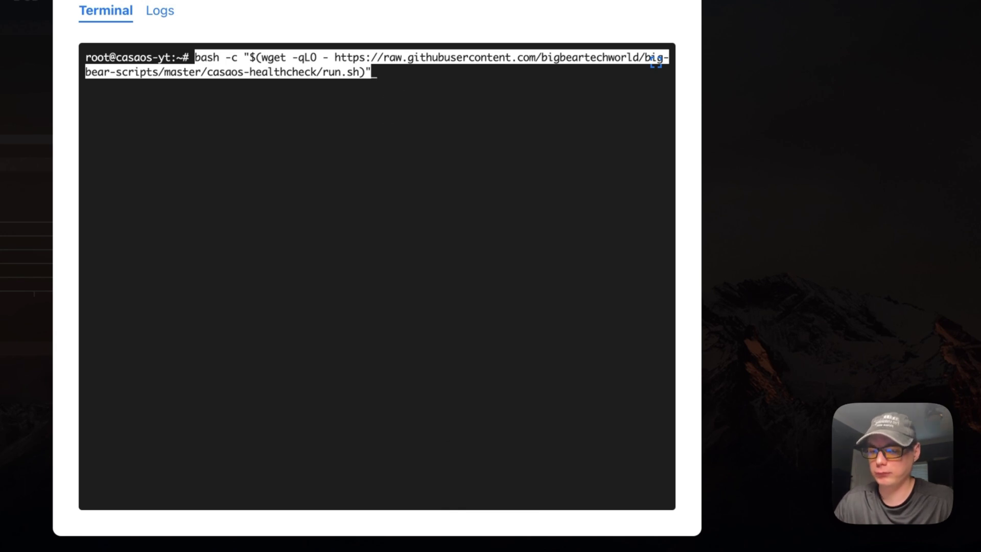
key("Return")
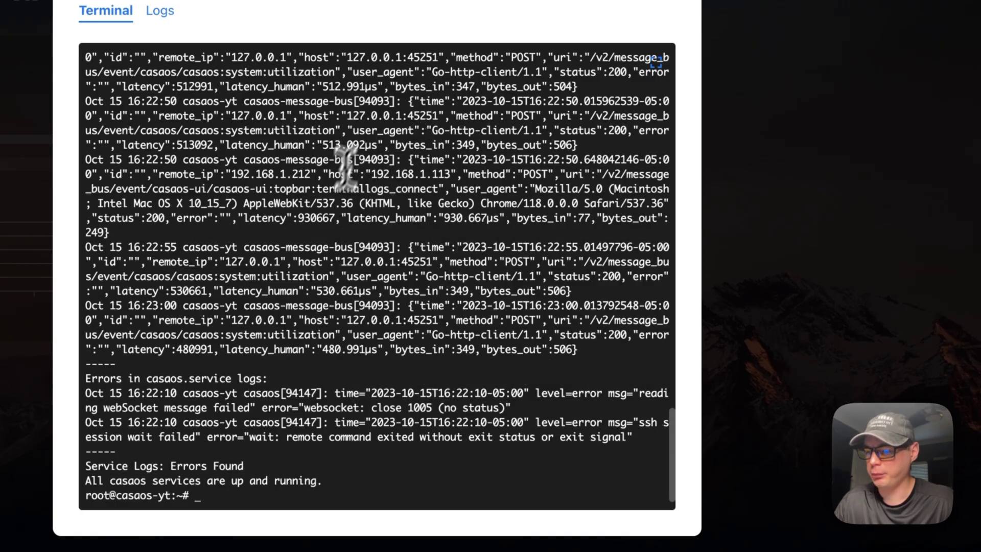
scroll(283, 225, "up", 15)
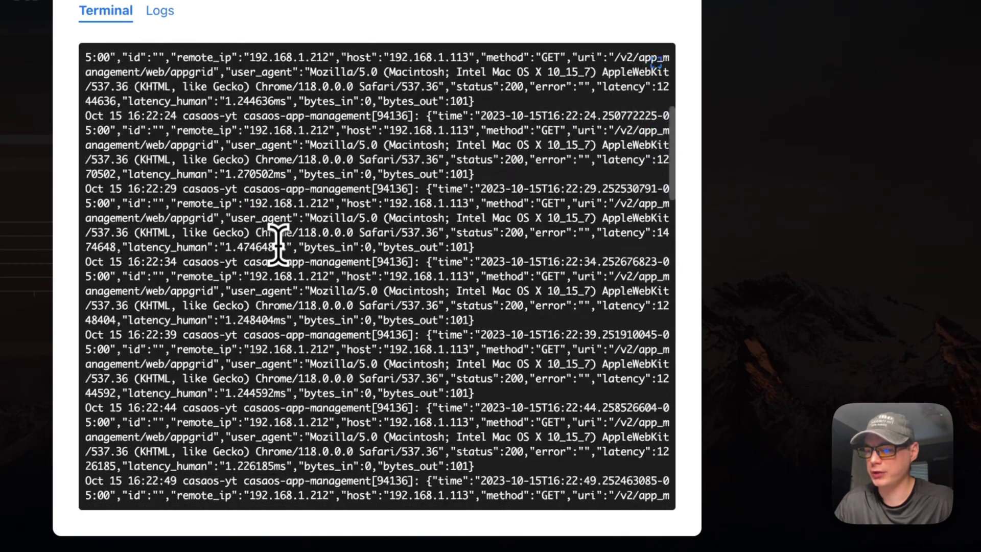
scroll(277, 243, "up", 2)
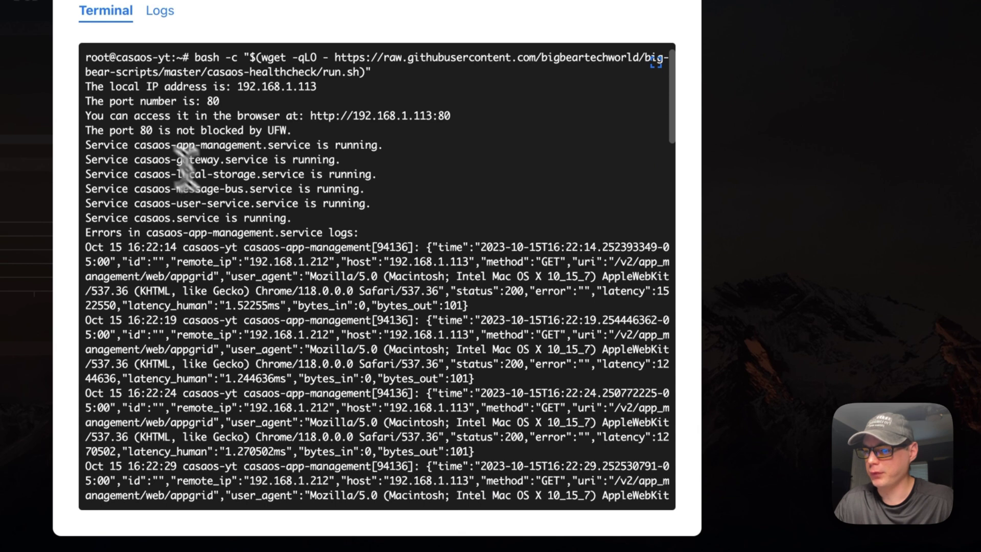
left_click_drag(90, 87, 369, 87)
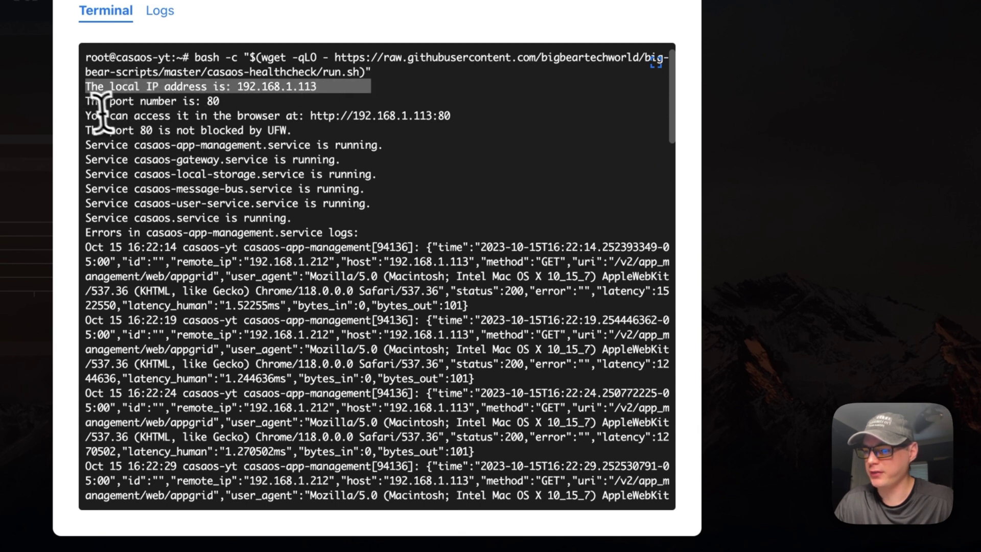
left_click_drag(87, 102, 267, 102)
left_click_drag(87, 116, 581, 116)
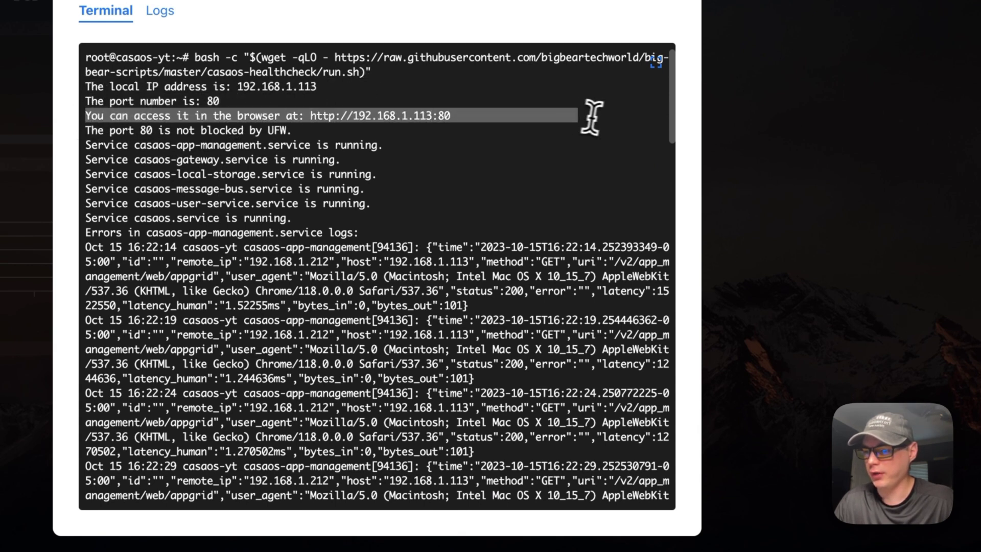
left_click(360, 117)
left_click_drag(311, 117, 463, 116)
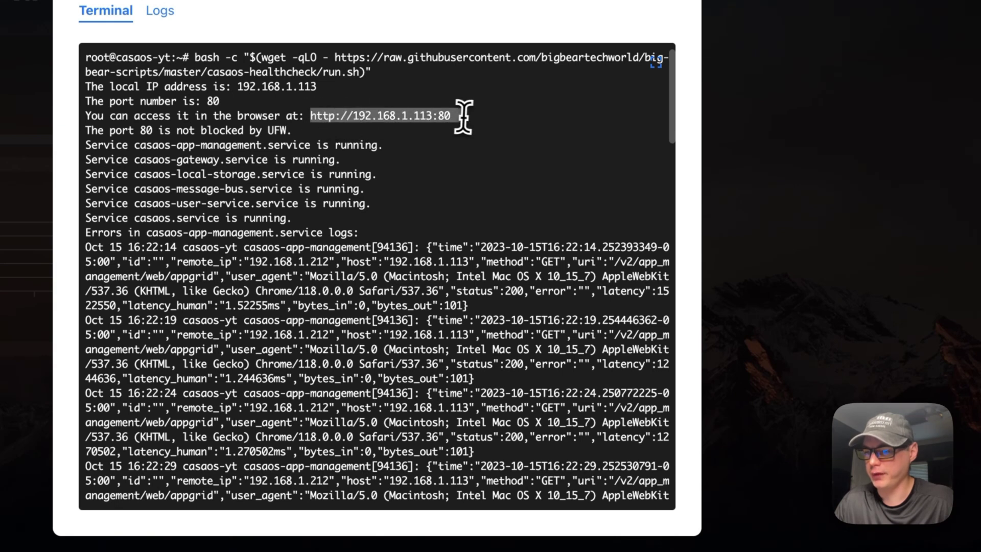
left_click_drag(86, 131, 270, 131)
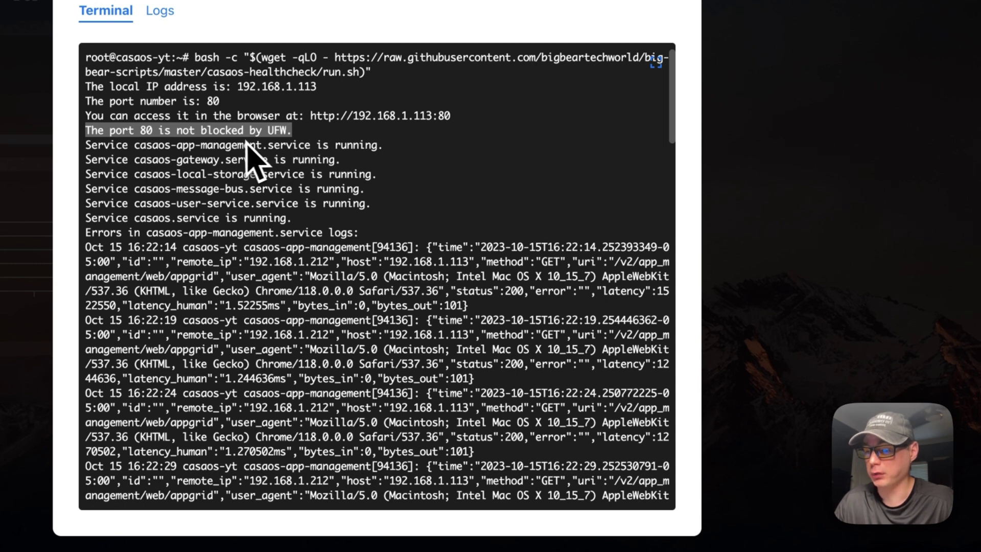
scroll(283, 144, "down", 1)
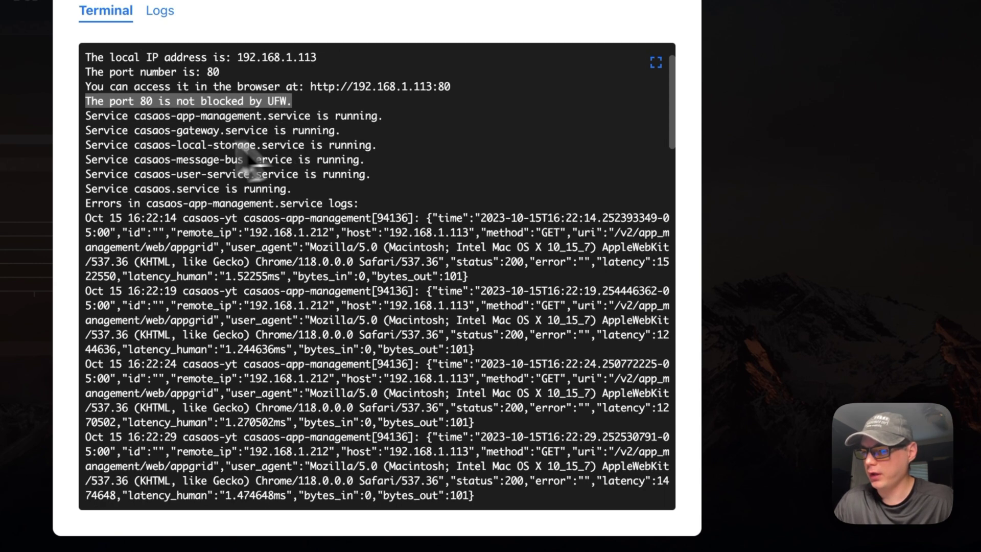
left_click_drag(84, 117, 371, 187)
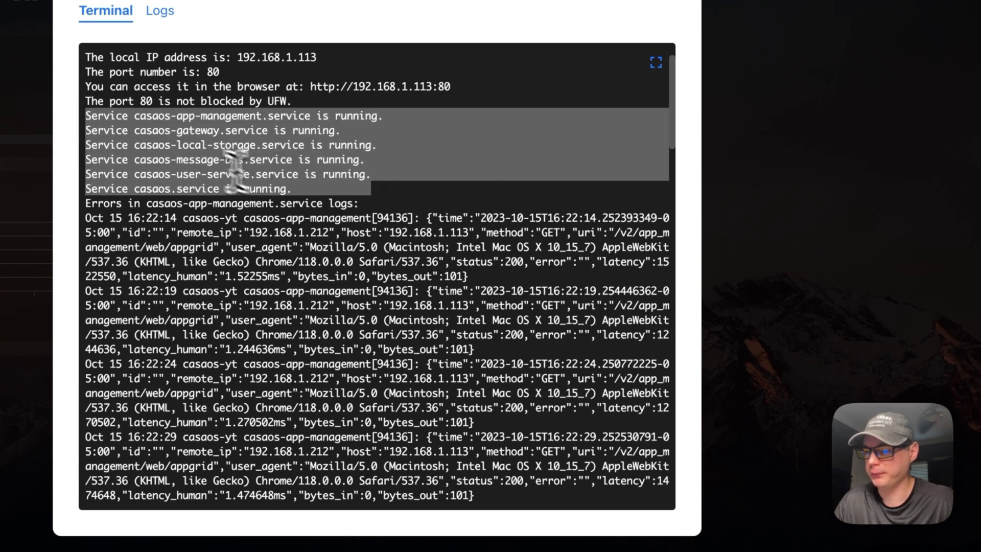
scroll(223, 182, "down", 2)
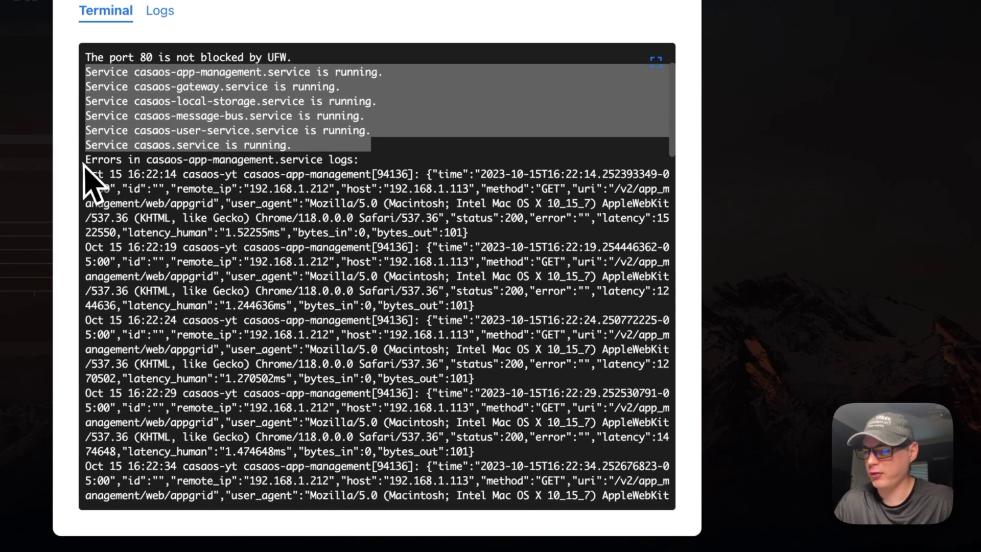
left_click_drag(84, 159, 326, 468)
scroll(307, 322, "down", 4)
scroll(306, 320, "down", 5)
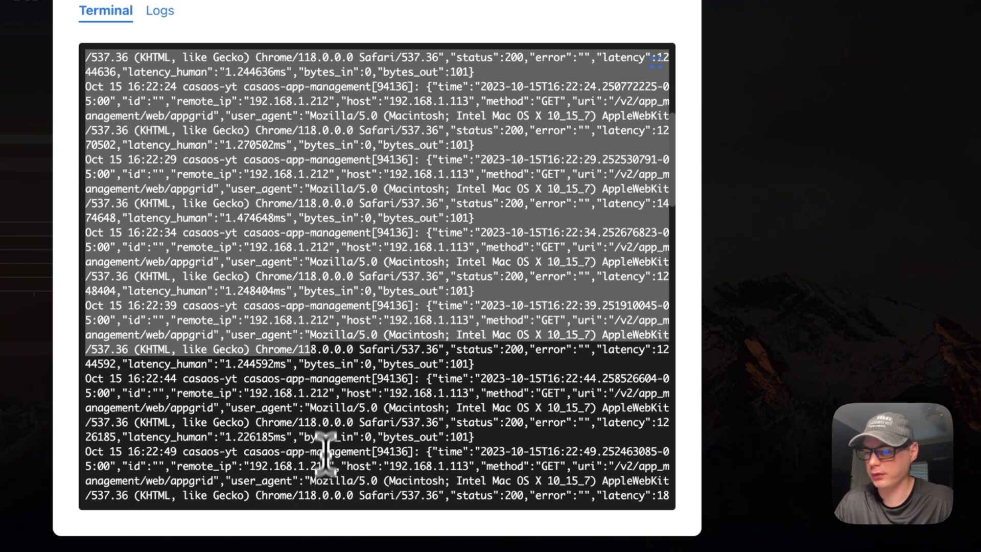
scroll(344, 330, "down", 2)
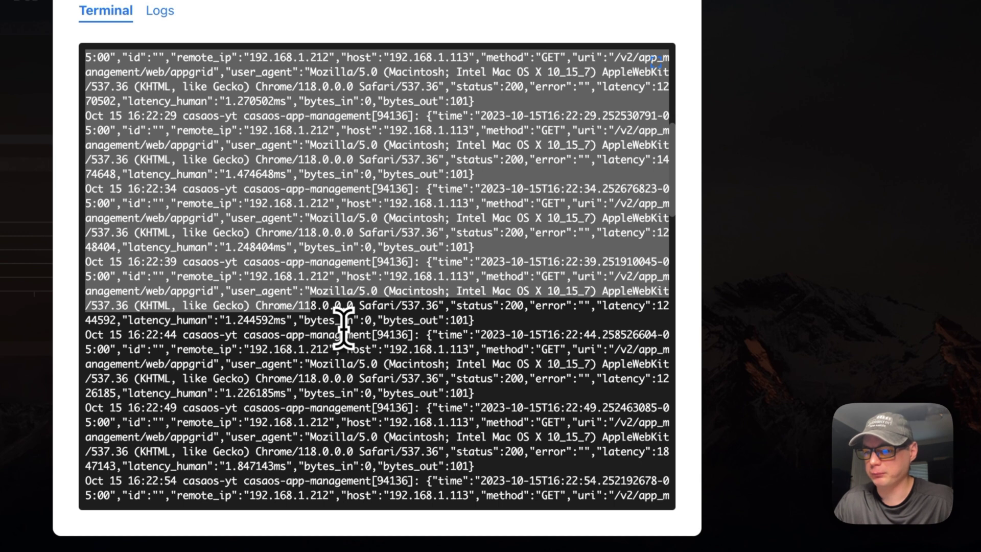
scroll(344, 327, "down", 10)
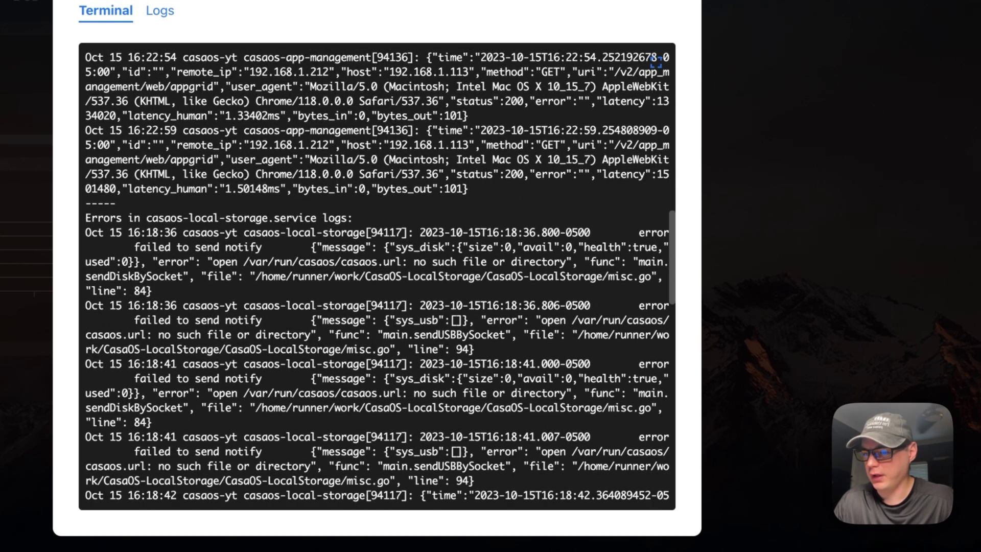
scroll(342, 327, "down", 1)
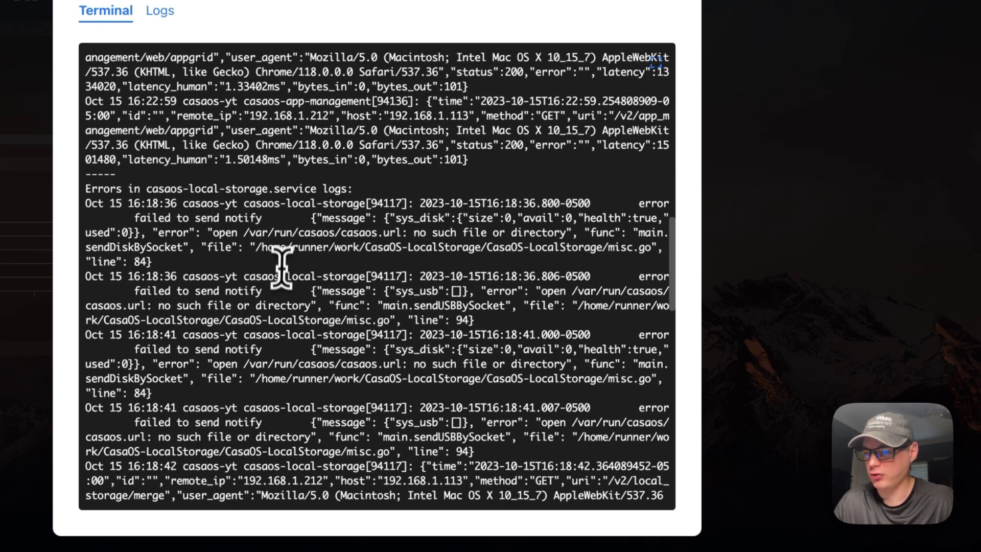
scroll(281, 261, "down", 3)
scroll(282, 187, "down", 10)
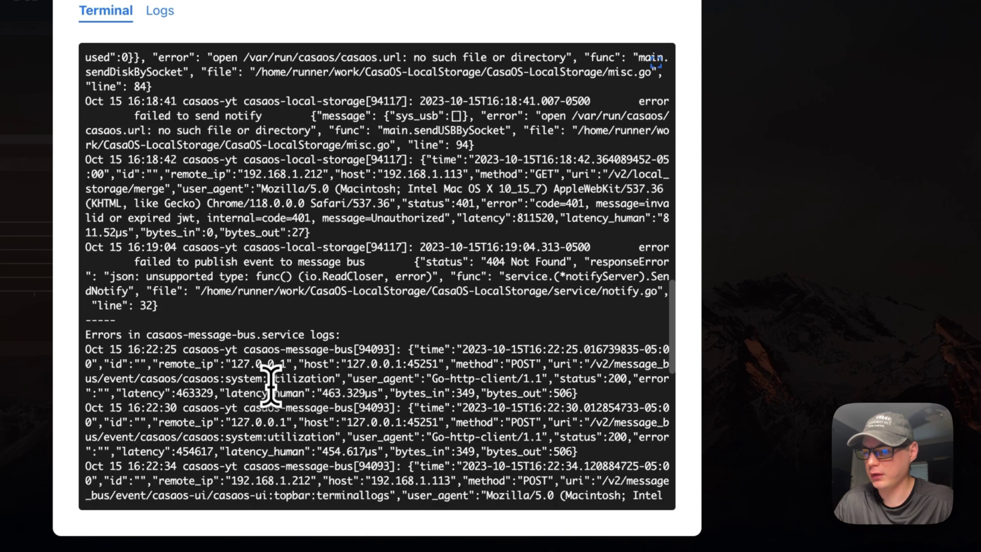
scroll(271, 387, "down", 18)
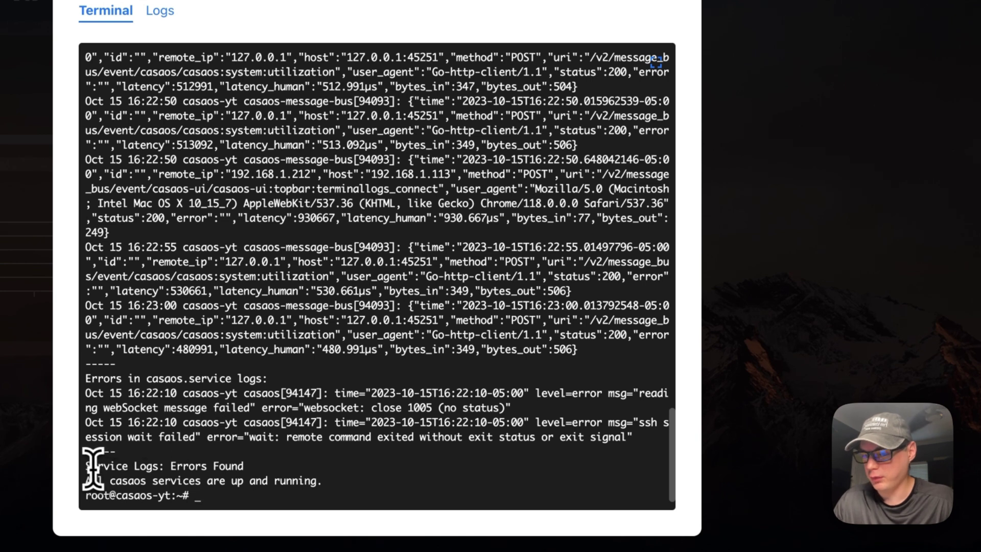
left_click_drag(87, 466, 267, 466)
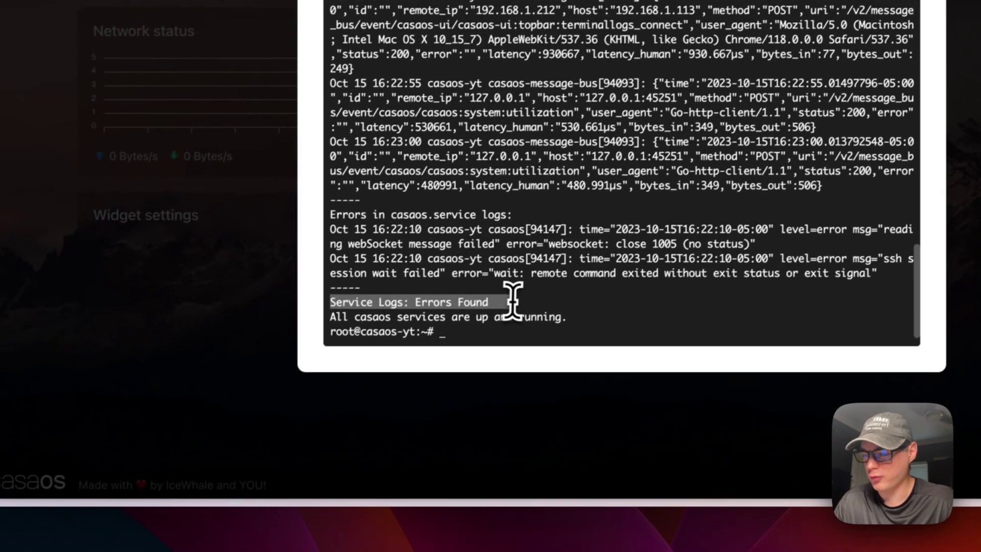
left_click_drag(418, 299, 488, 299)
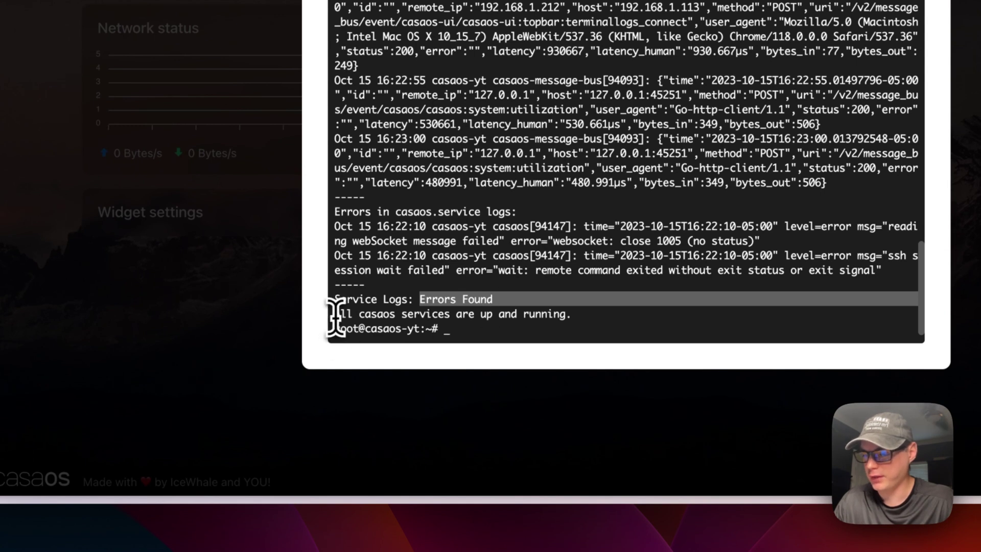
left_click_drag(335, 313, 528, 314)
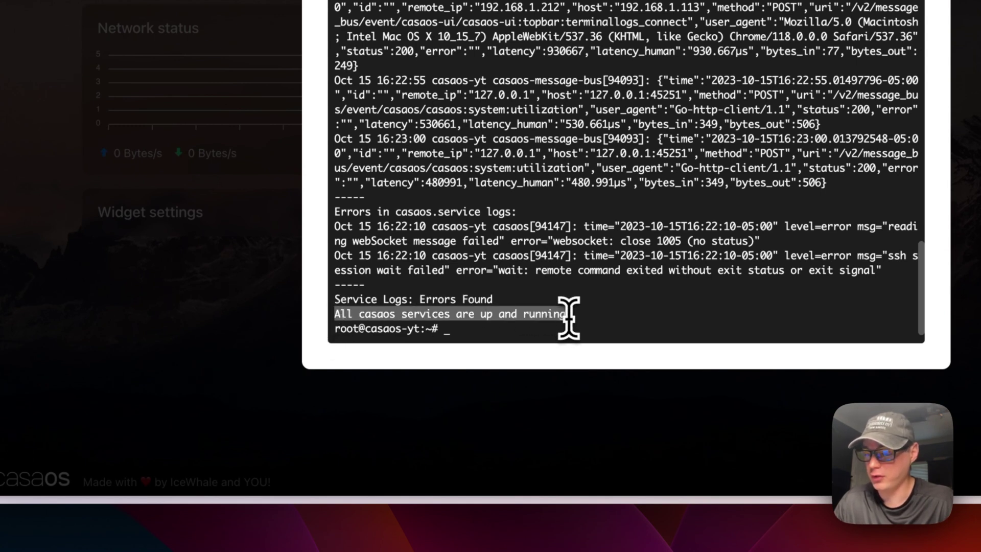
left_click(506, 302)
scroll(492, 226, "up", 15)
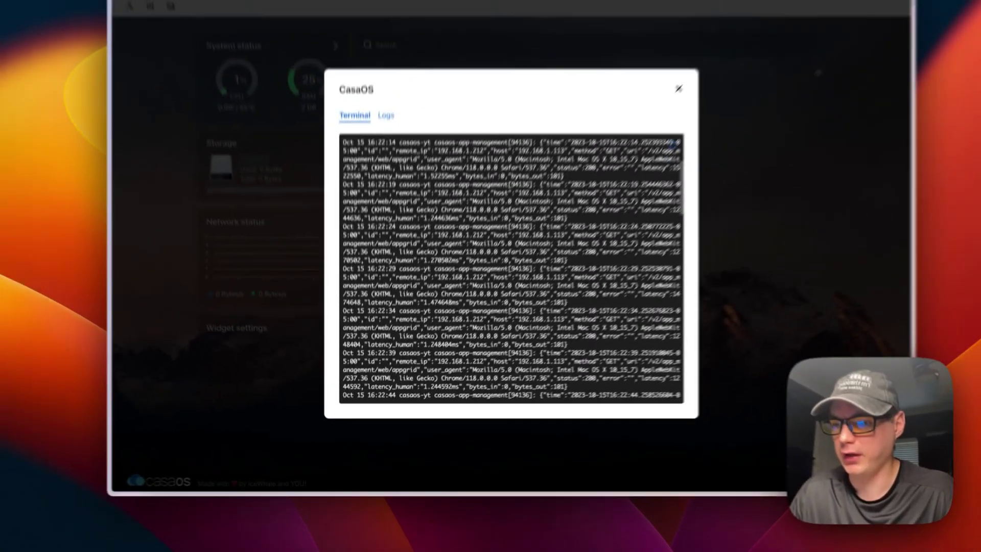
scroll(675, 145, "up", 5)
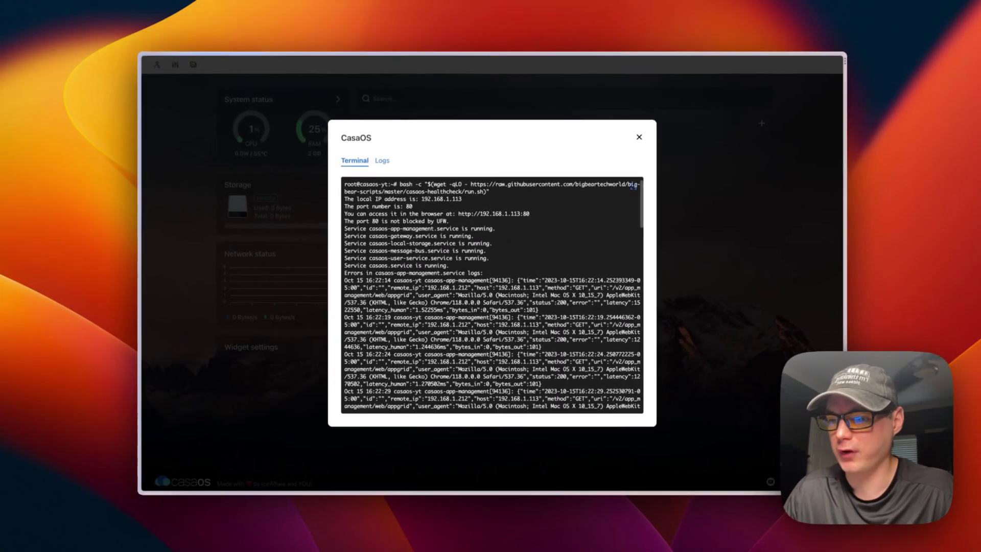